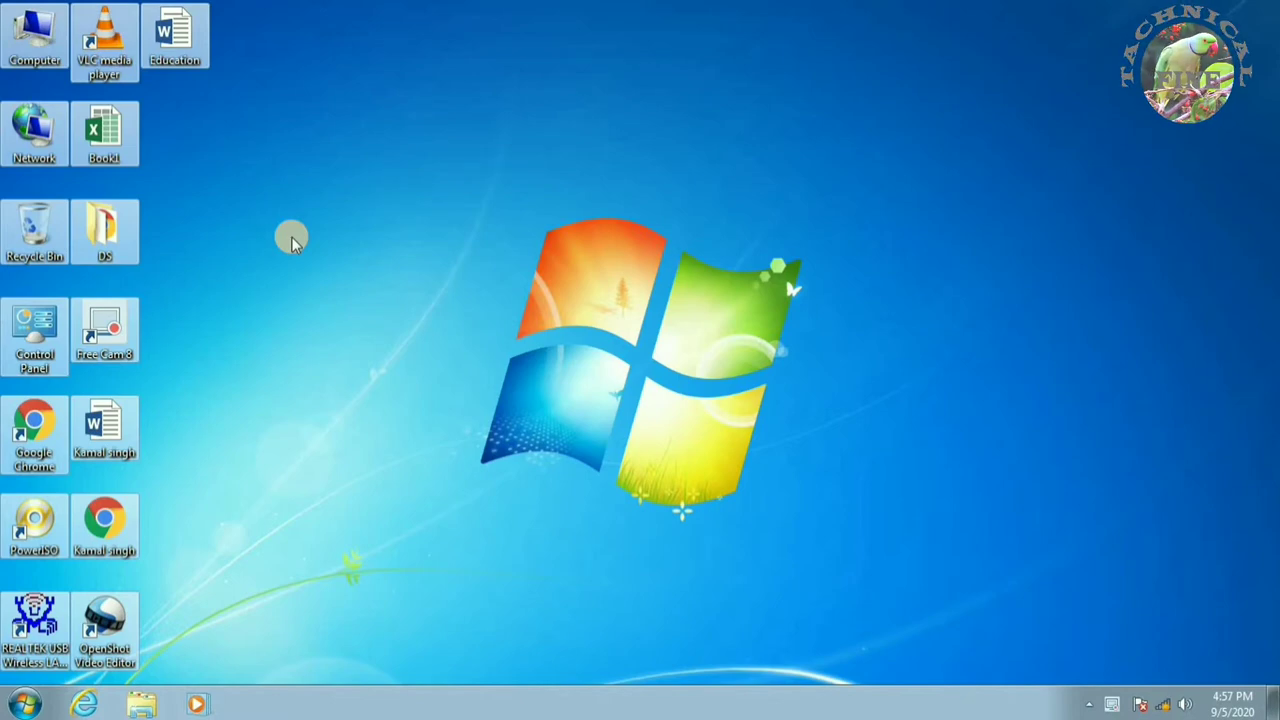
- Deselect all the desktop icons and refresh the desktop
left_click(292, 237)
right_click(292, 237)
left_click(344, 291)
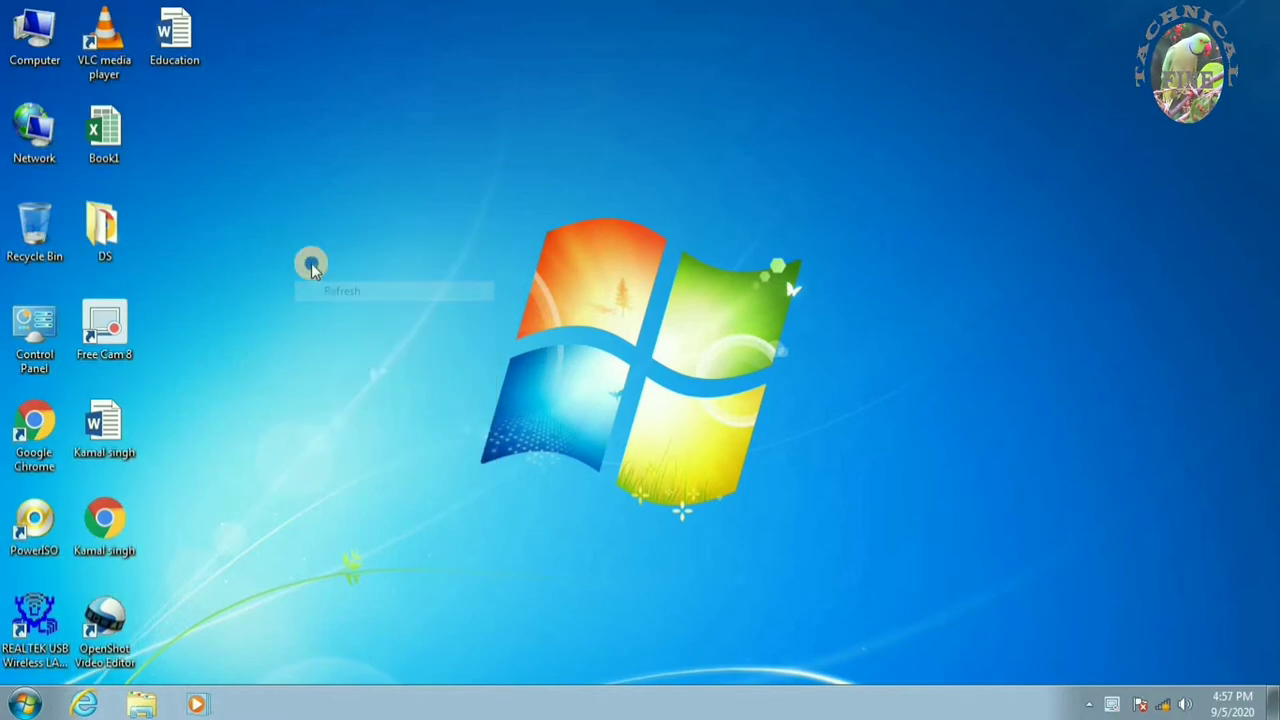
right_click(309, 263)
left_click(366, 317)
- Check the volume, network and Action Center pop-ups in the notification area, and refresh the desktop
left_click(1185, 706)
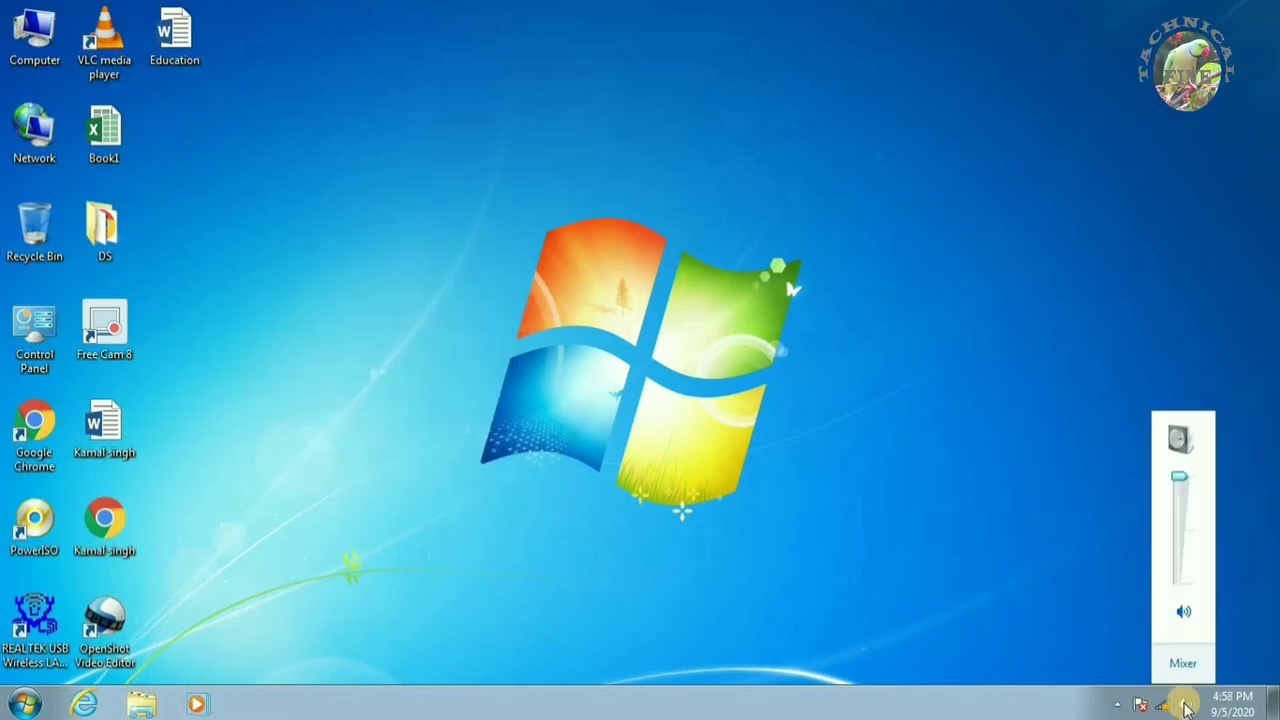
left_click(1158, 706)
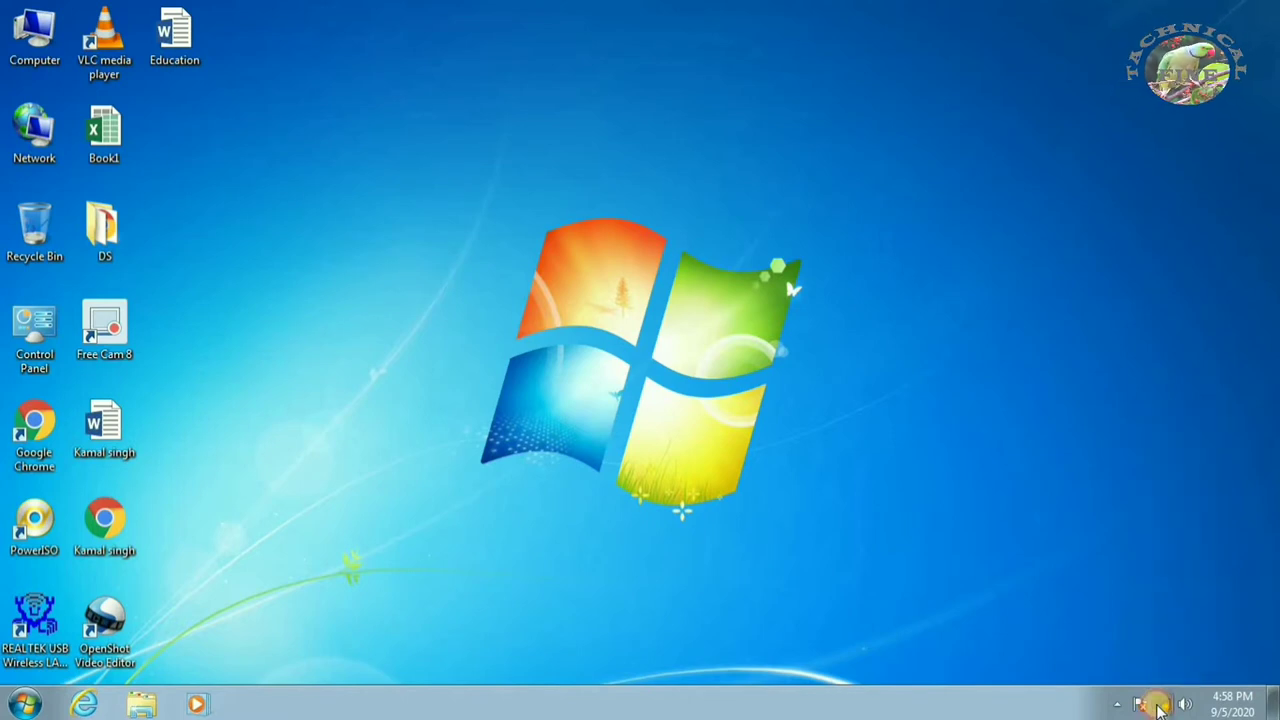
left_click(1138, 706)
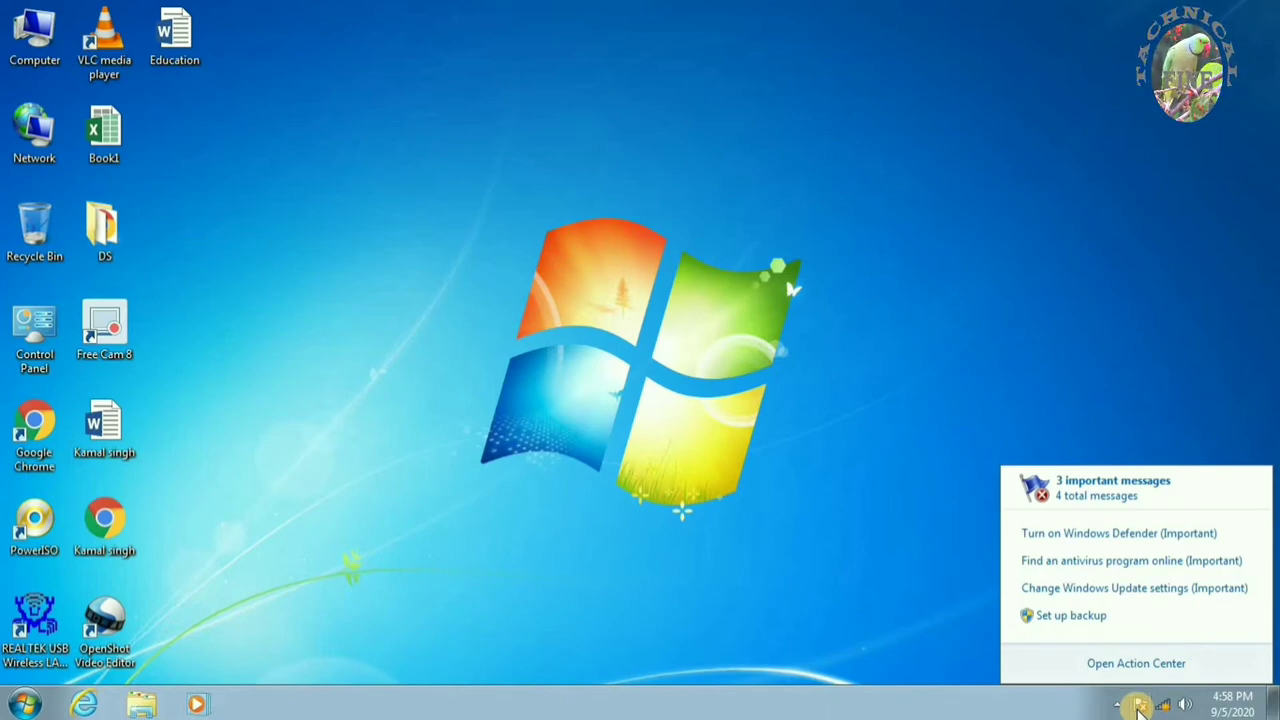
right_click(524, 199)
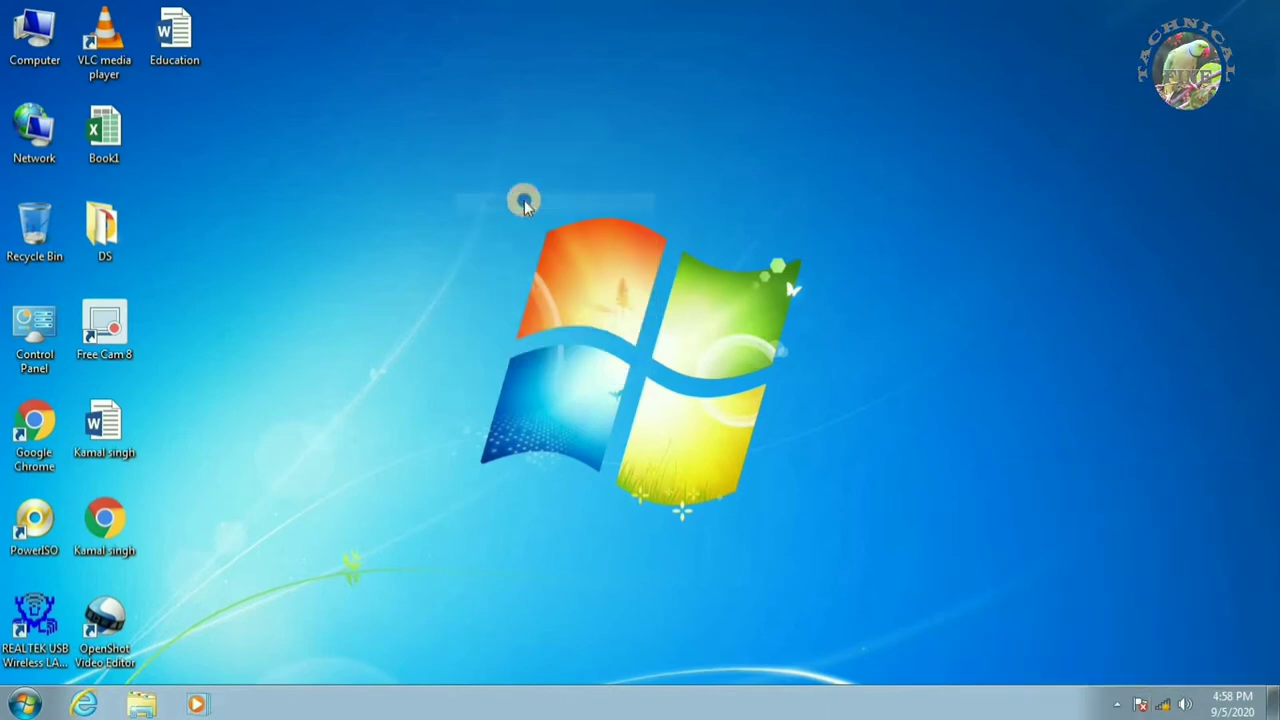
left_click(574, 255)
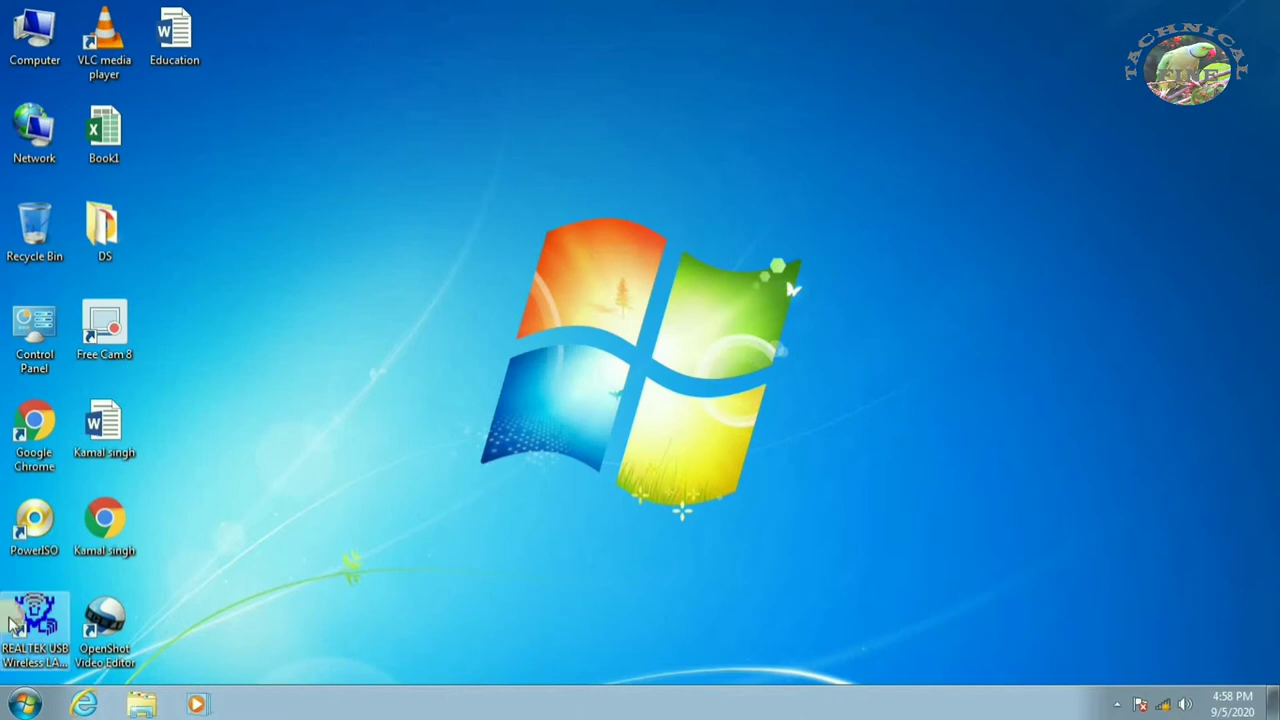
- Pin Adobe Photoshop 7.0 from the list of all programs to the Start menu
left_click(24, 704)
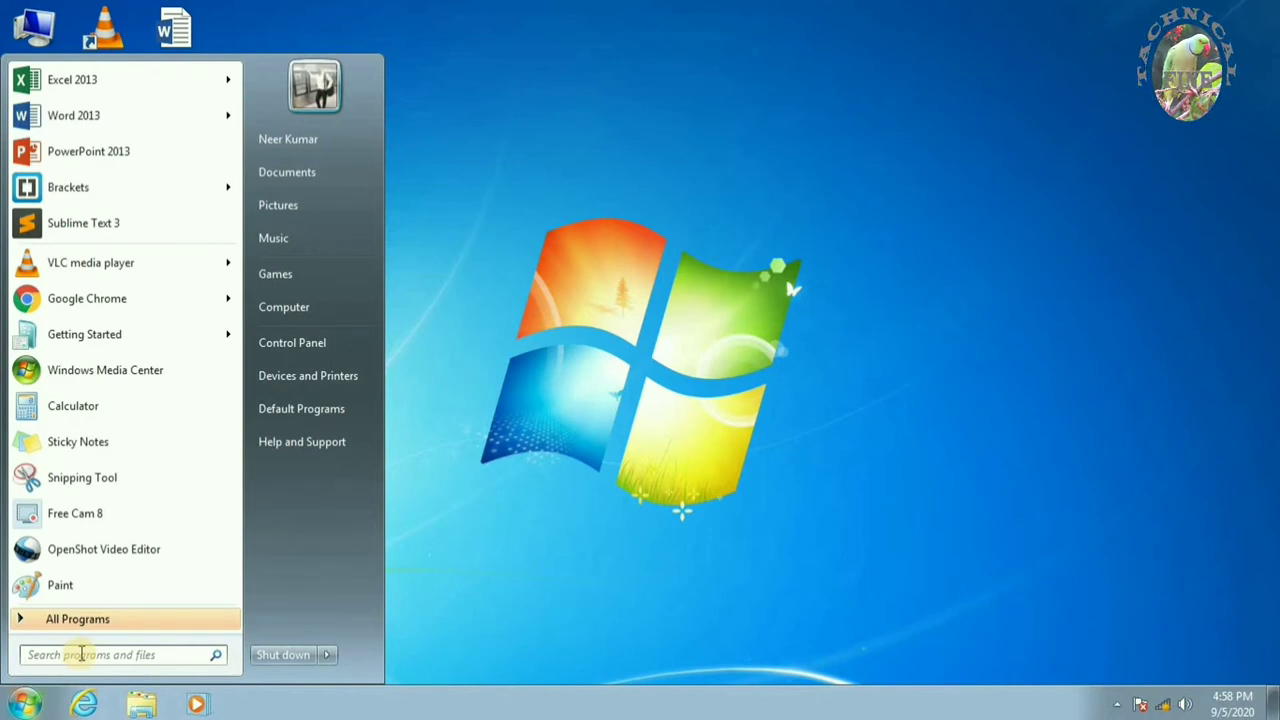
left_click(73, 621)
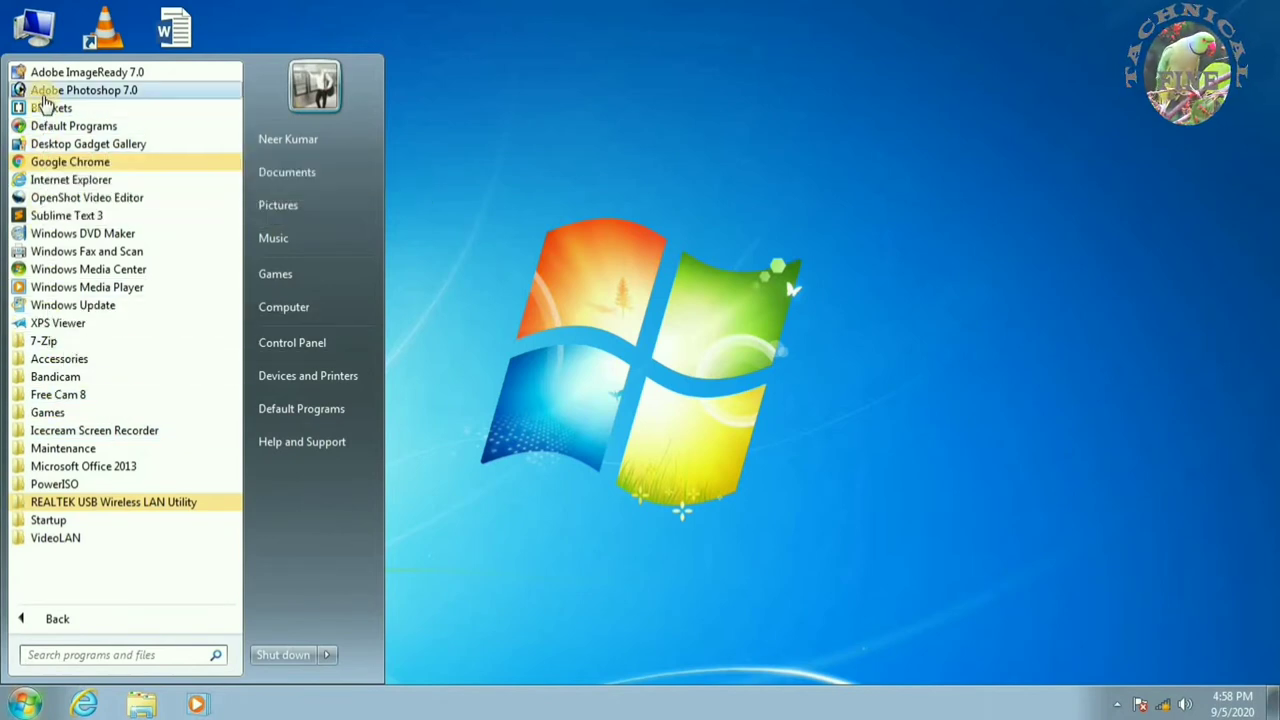
left_click(50, 617)
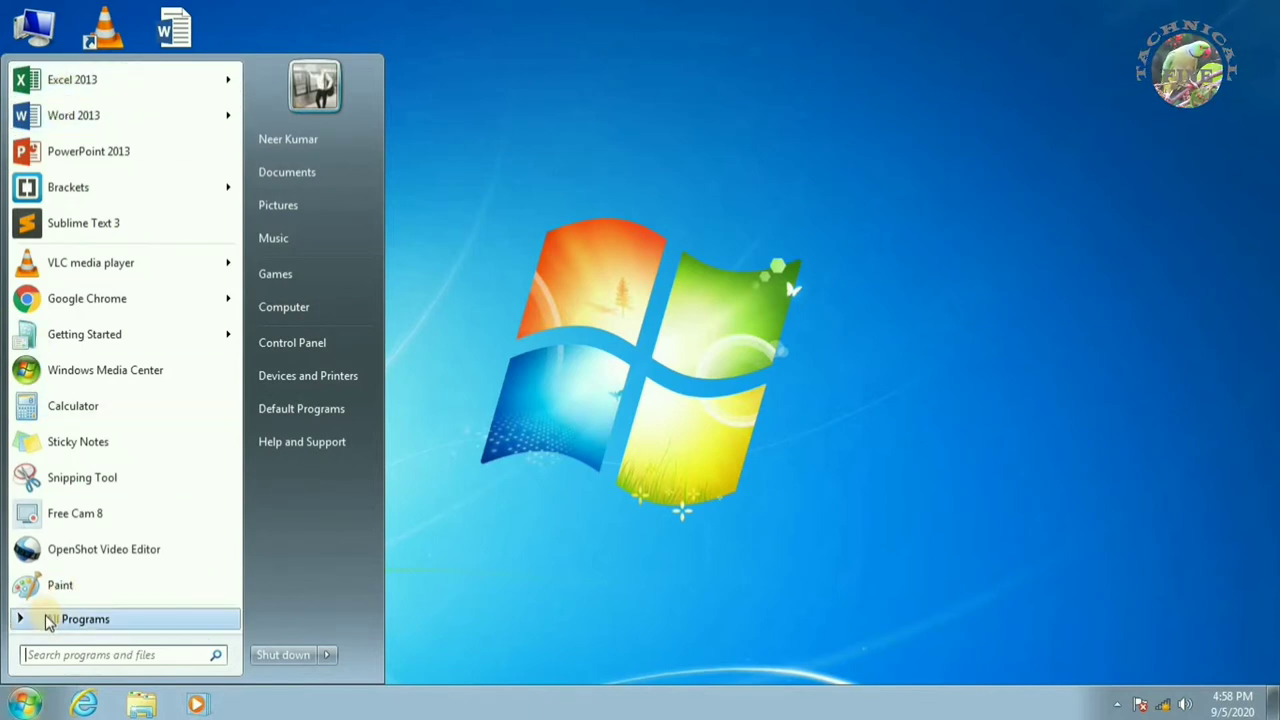
left_click(48, 618)
right_click(63, 91)
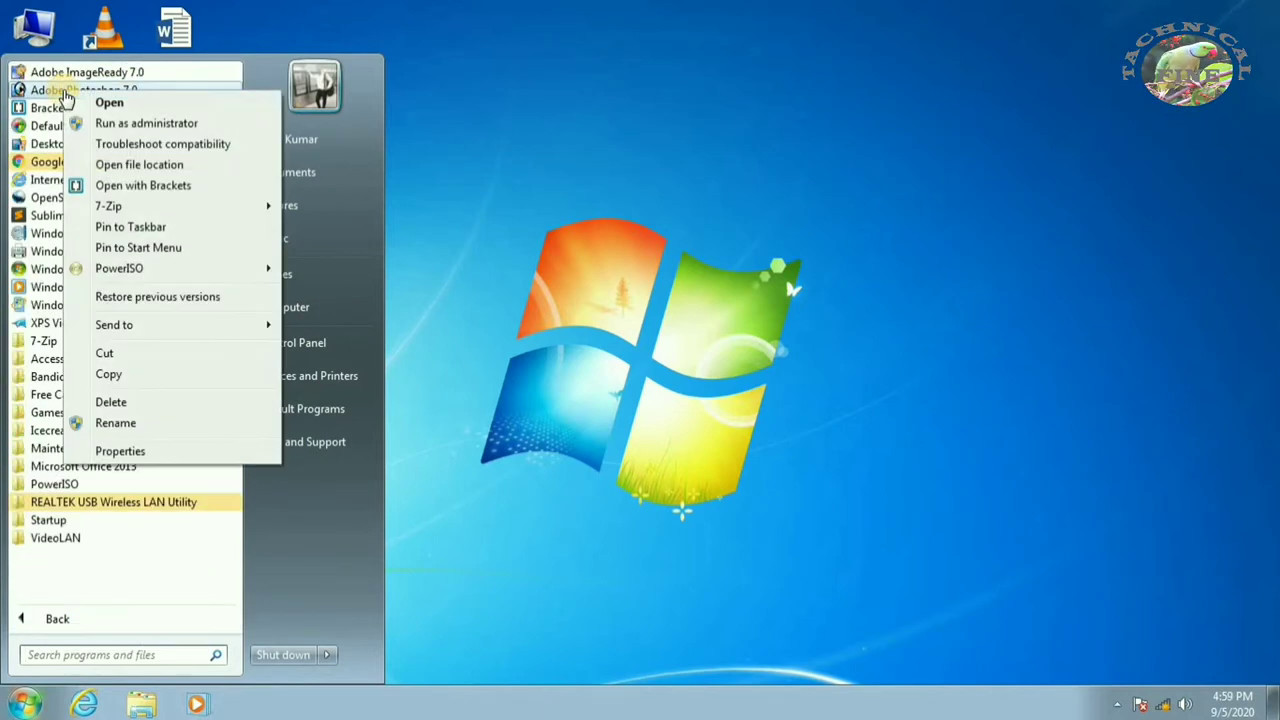
left_click(140, 247)
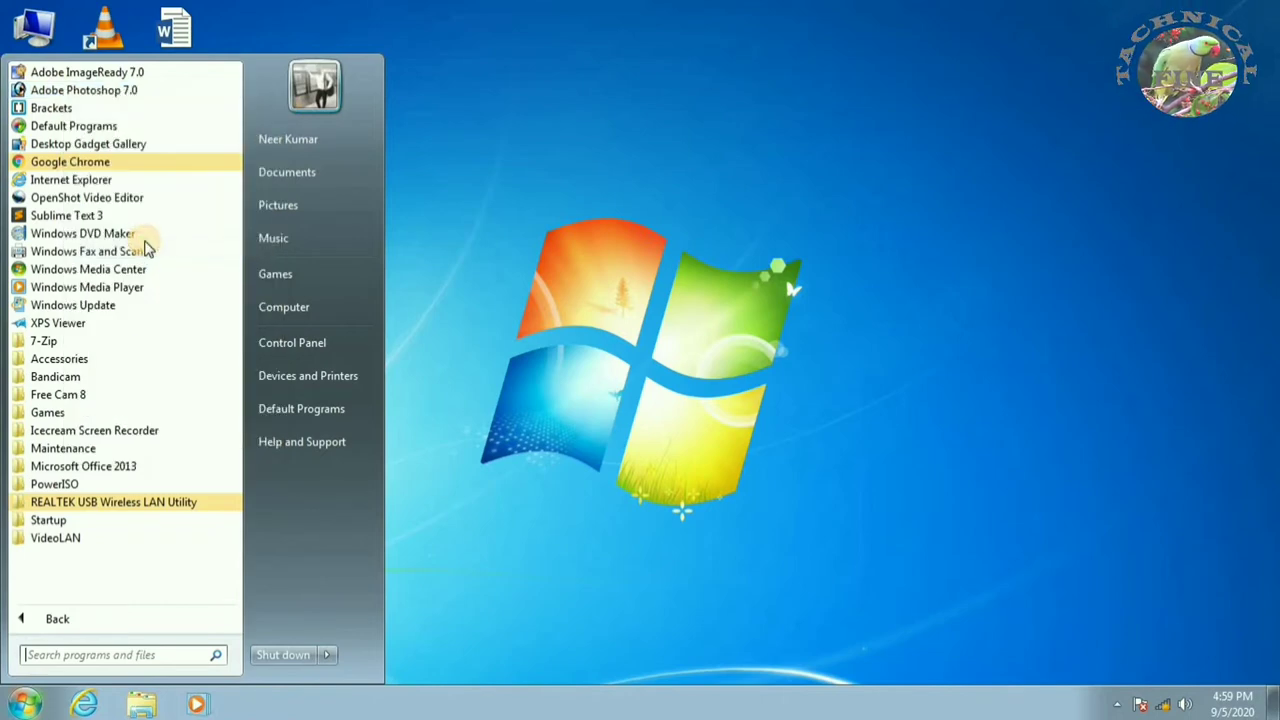
left_click(52, 614)
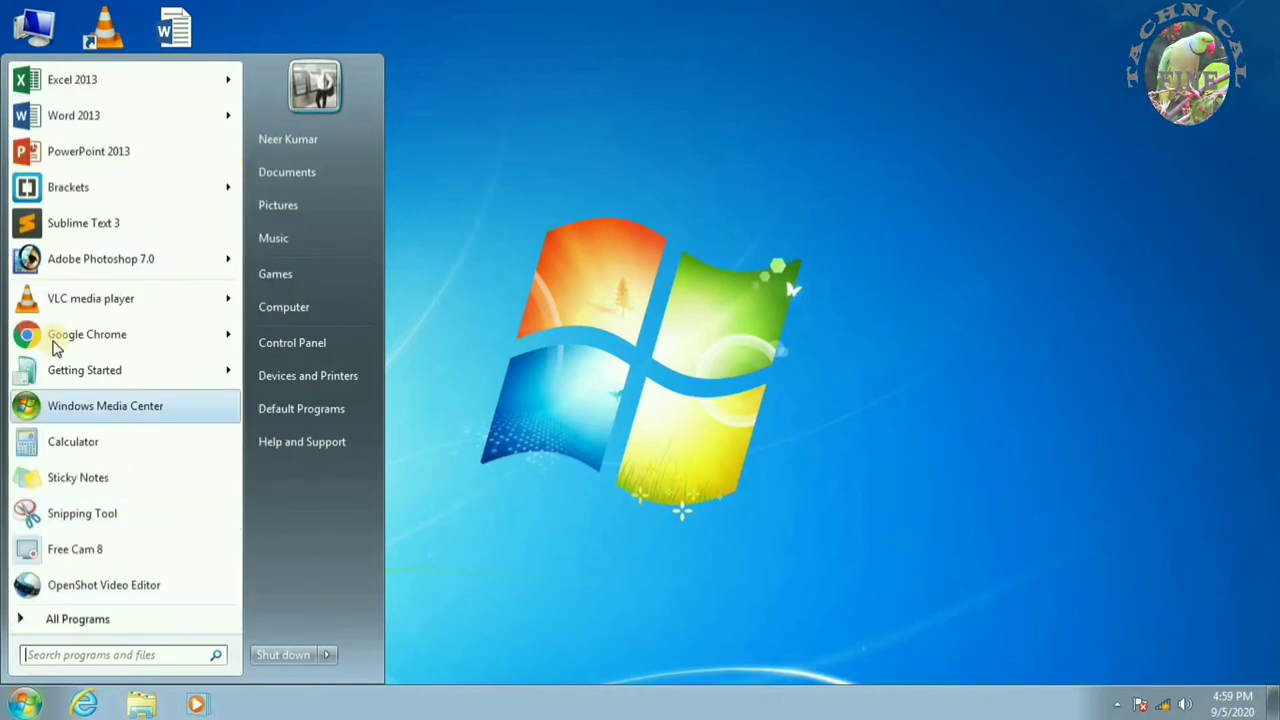
- Search the programs for cmd and open the Command Prompt
left_click(73, 656)
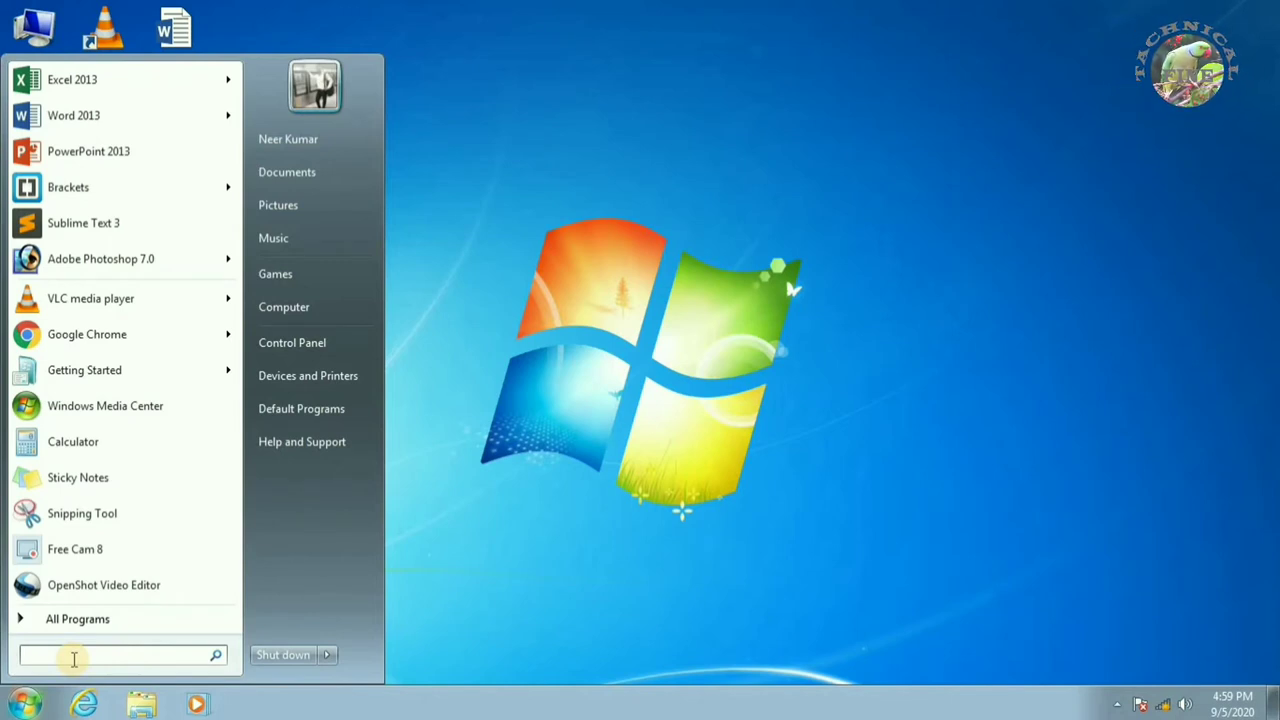
type("c")
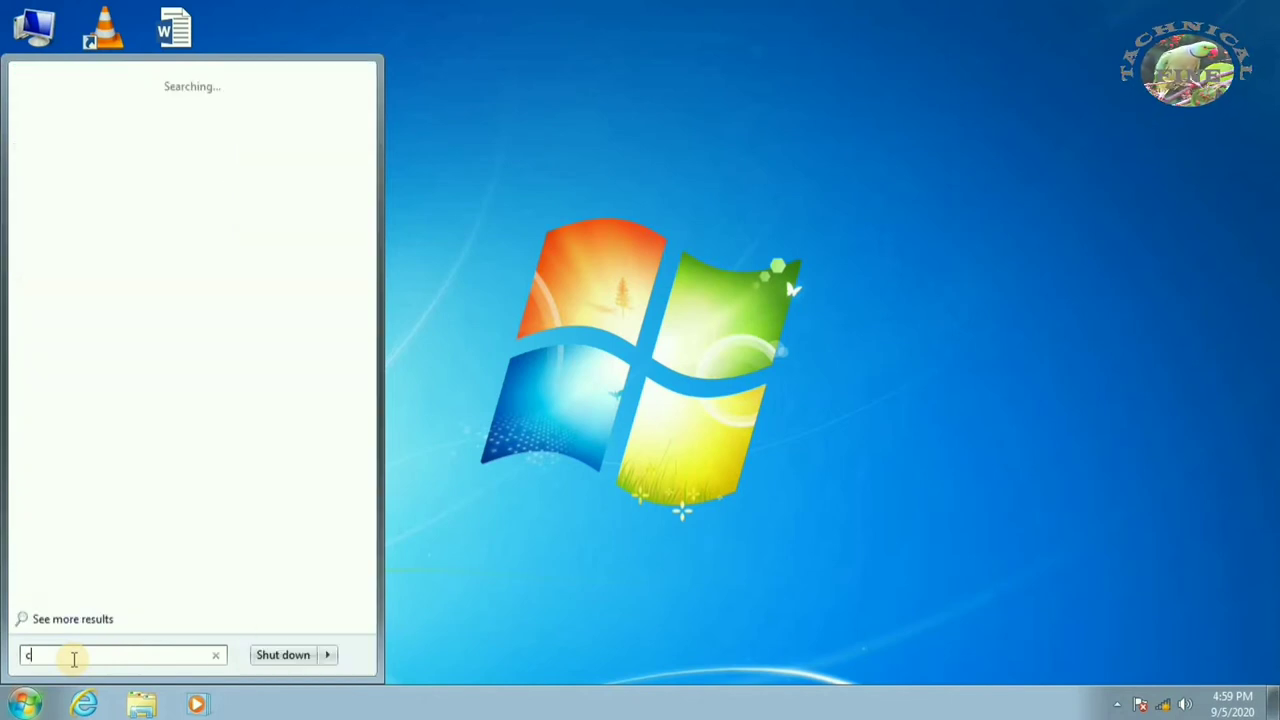
type("md")
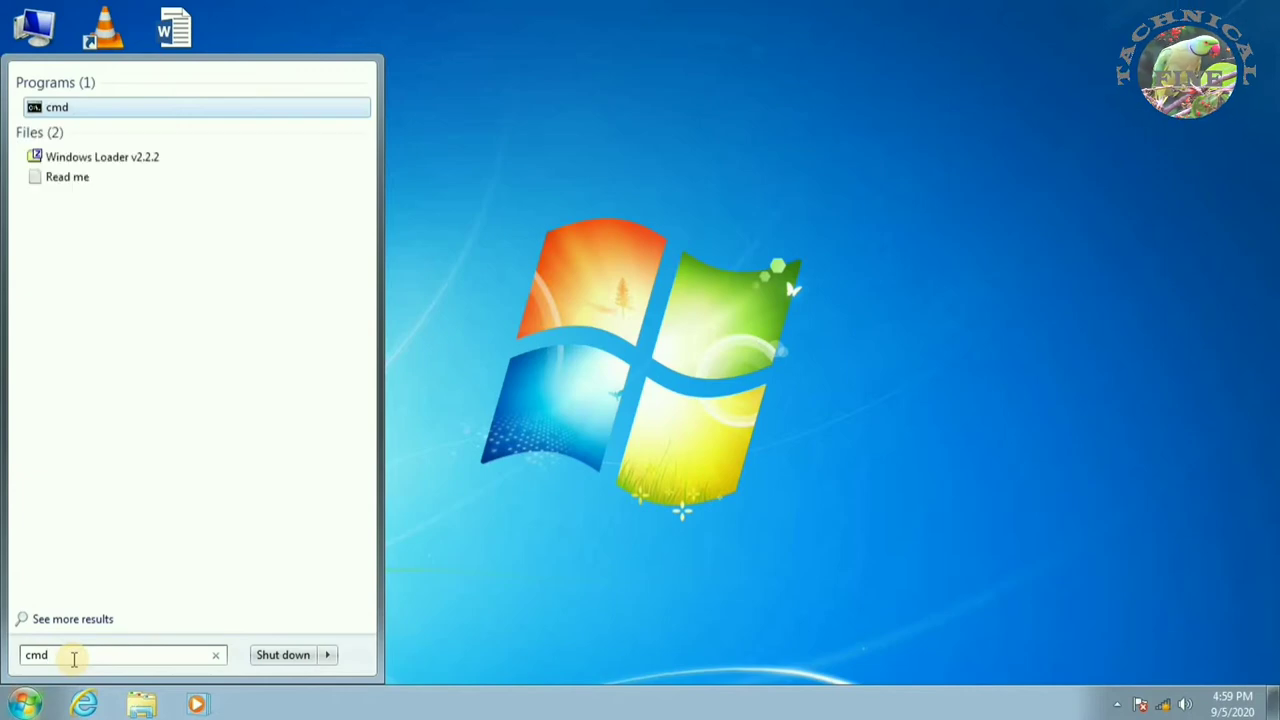
key("Return")
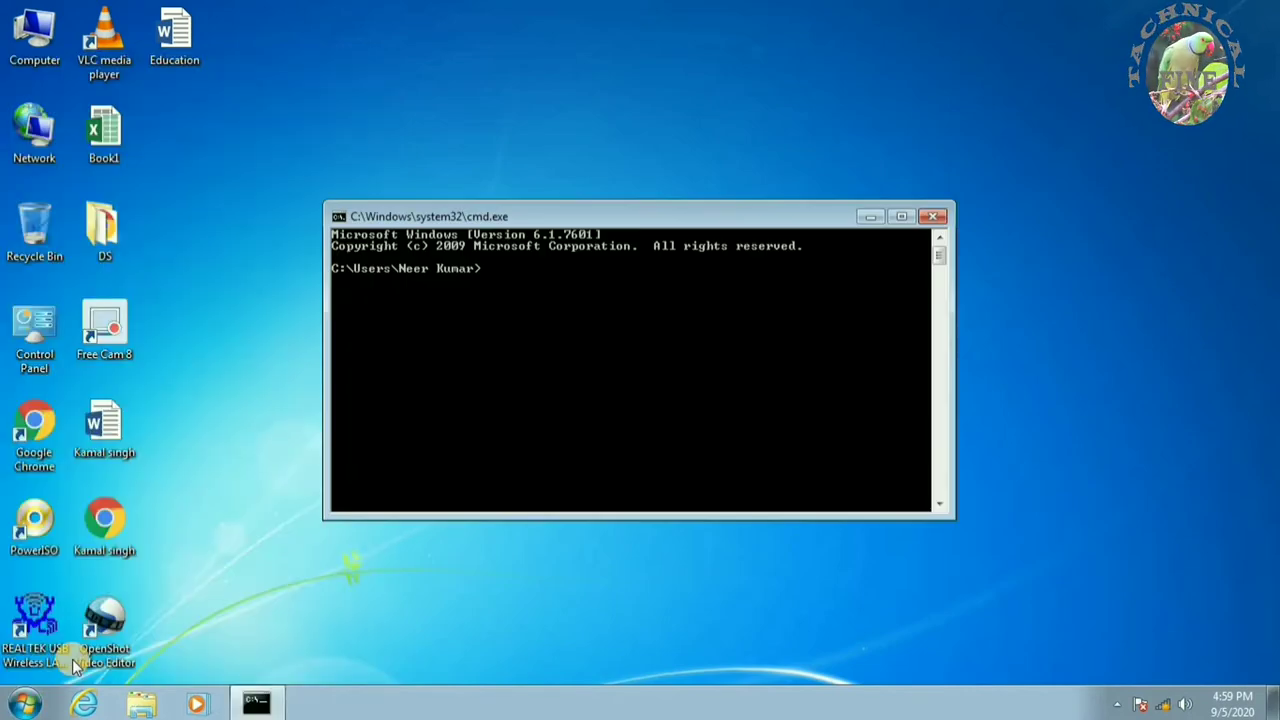
- Maximize the Command Prompt window, move it out of the corner and close it
left_click(900, 218)
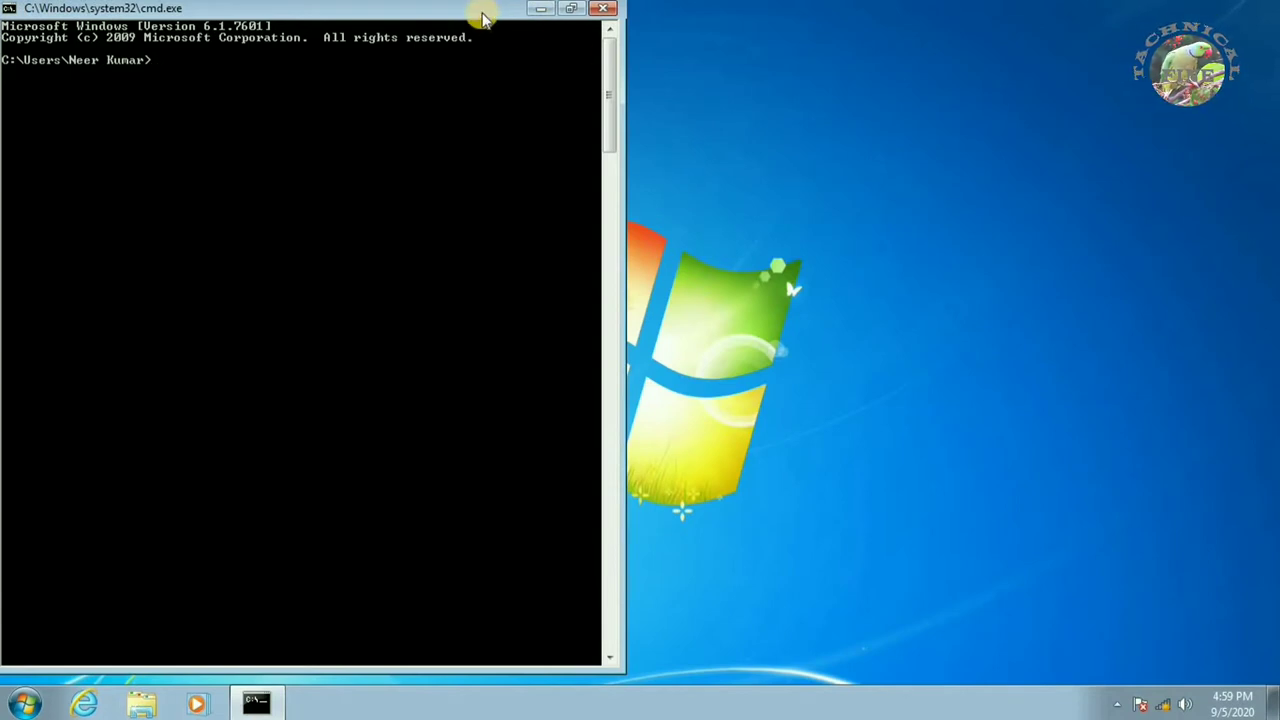
left_click_drag(480, 14, 591, 42)
left_click(686, 31)
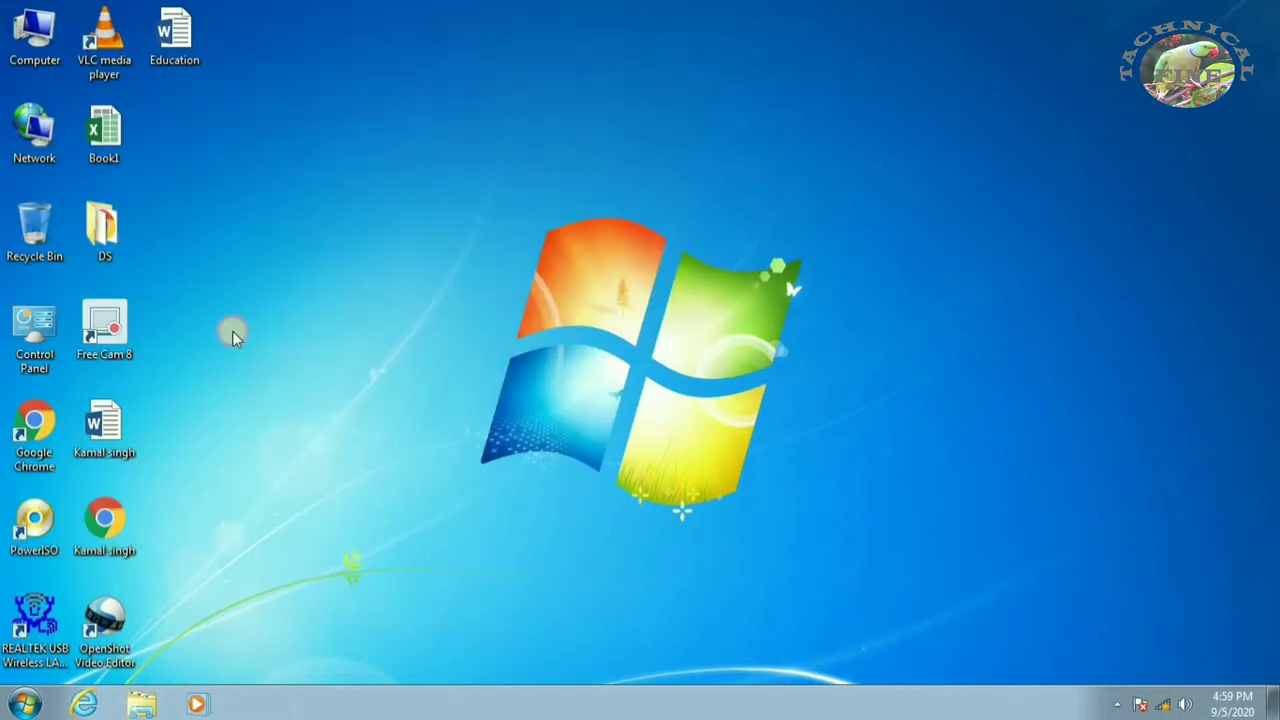
- Search the programs and files for "word" and dismiss the search without opening anything
left_click(24, 704)
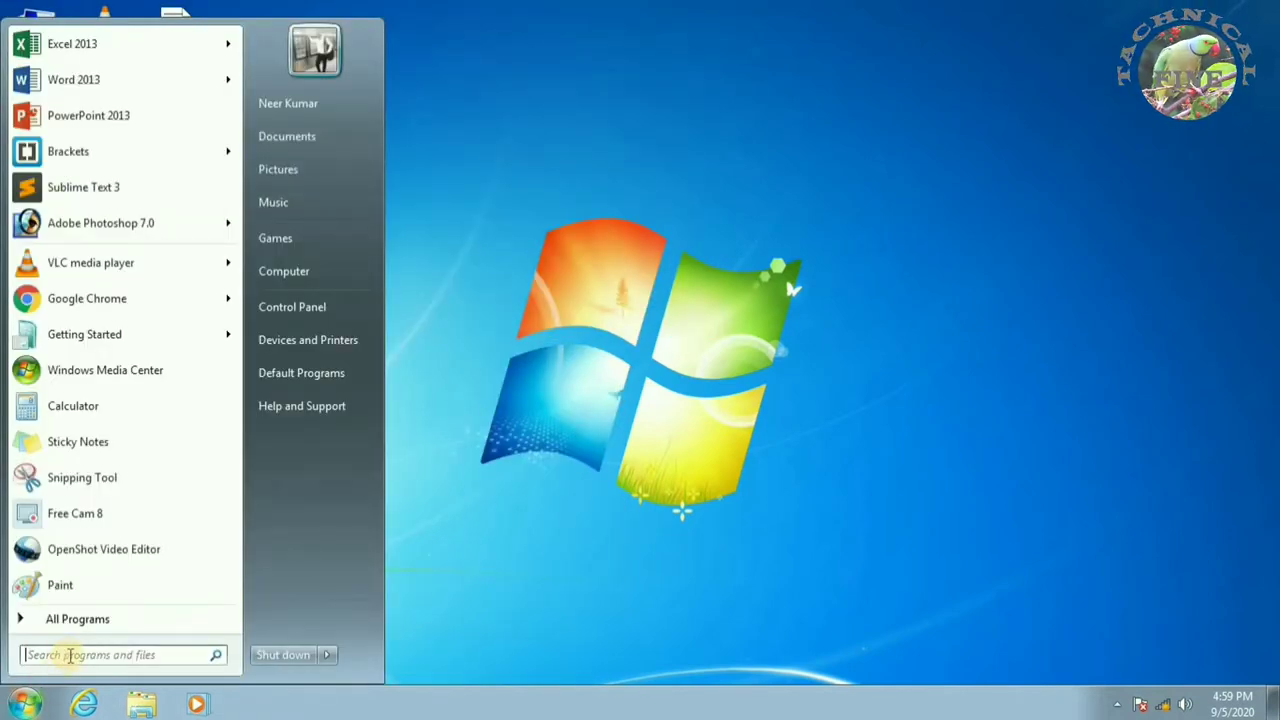
type("wo")
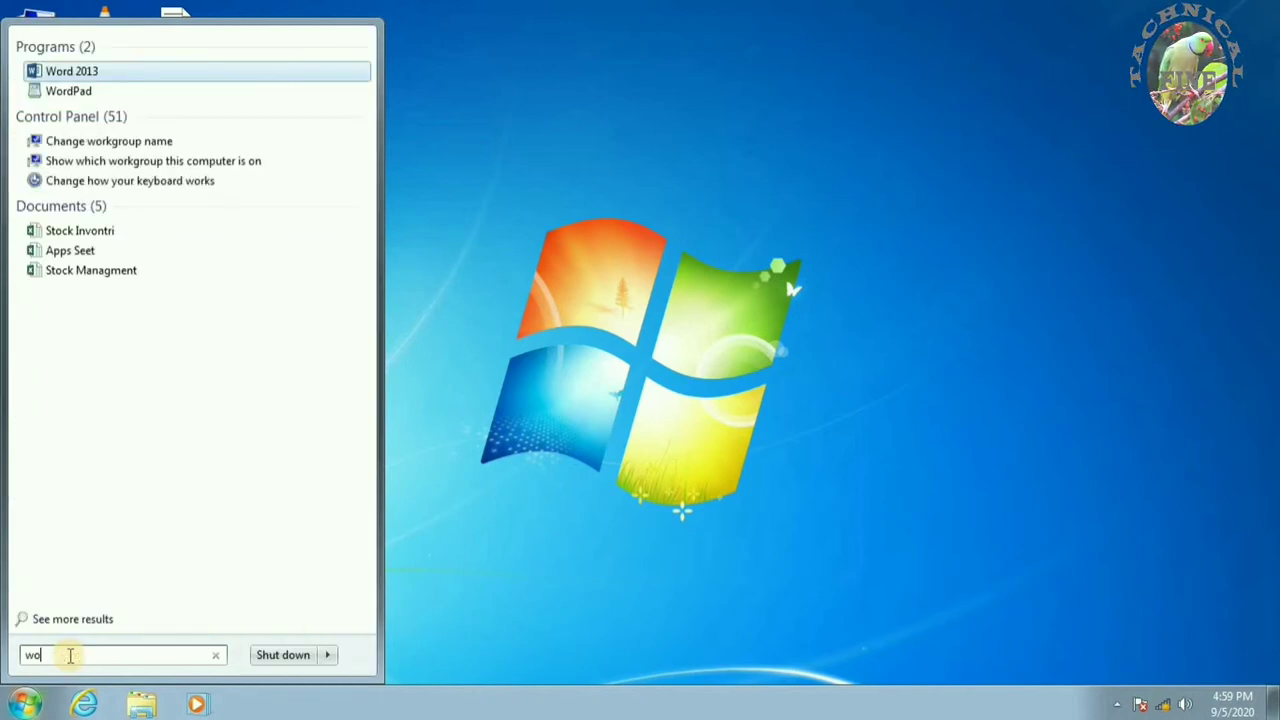
type("rd")
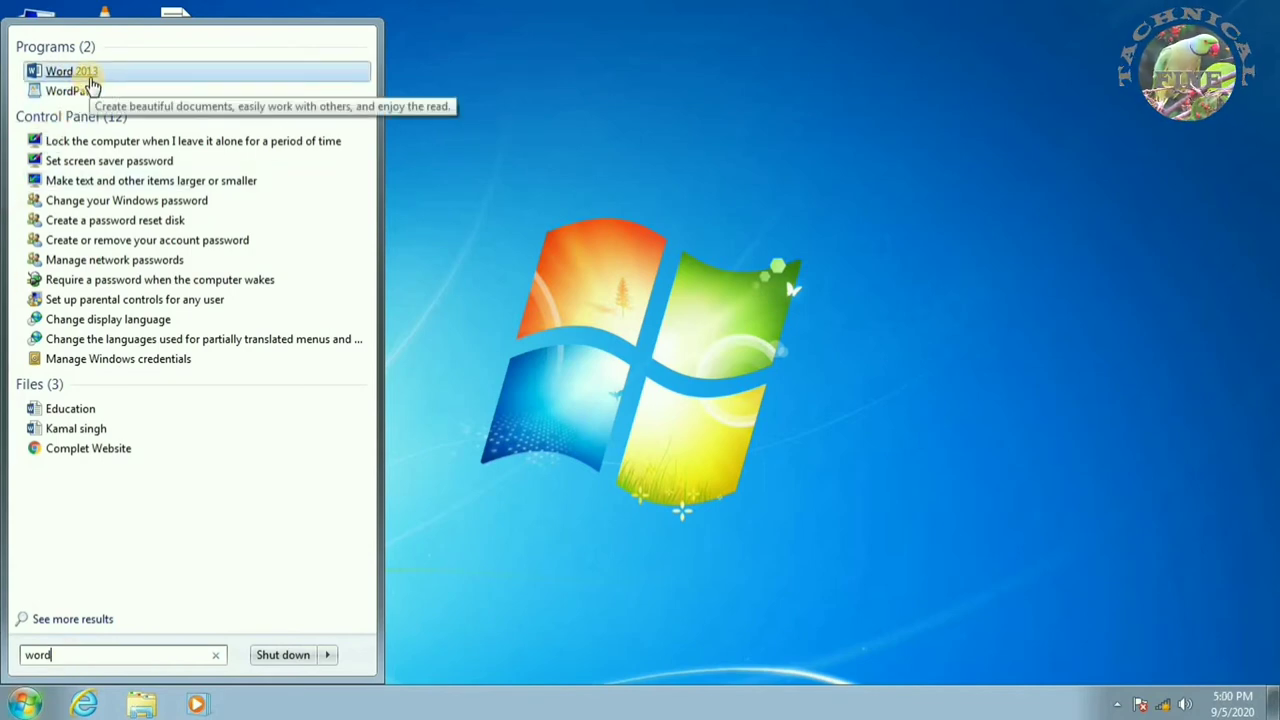
key("Escape")
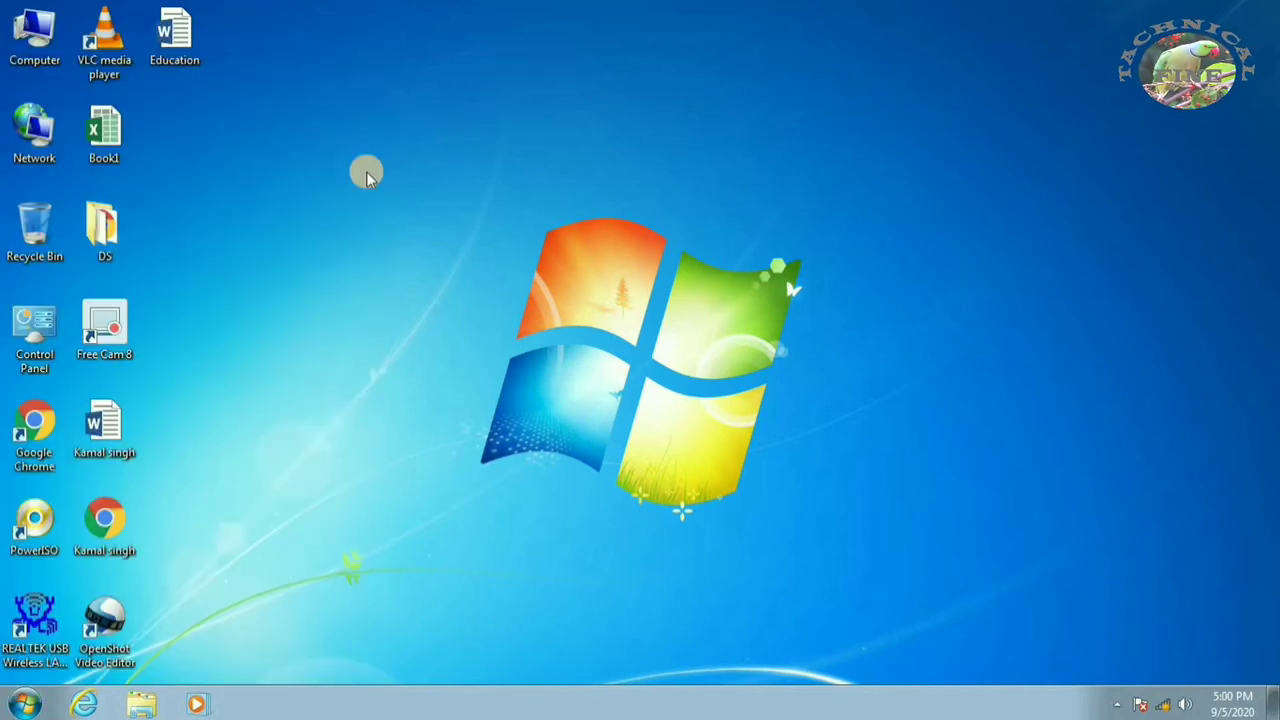
- Open Computer in a maximized window and show the contents of New Volume (D:)
double_click(30, 60)
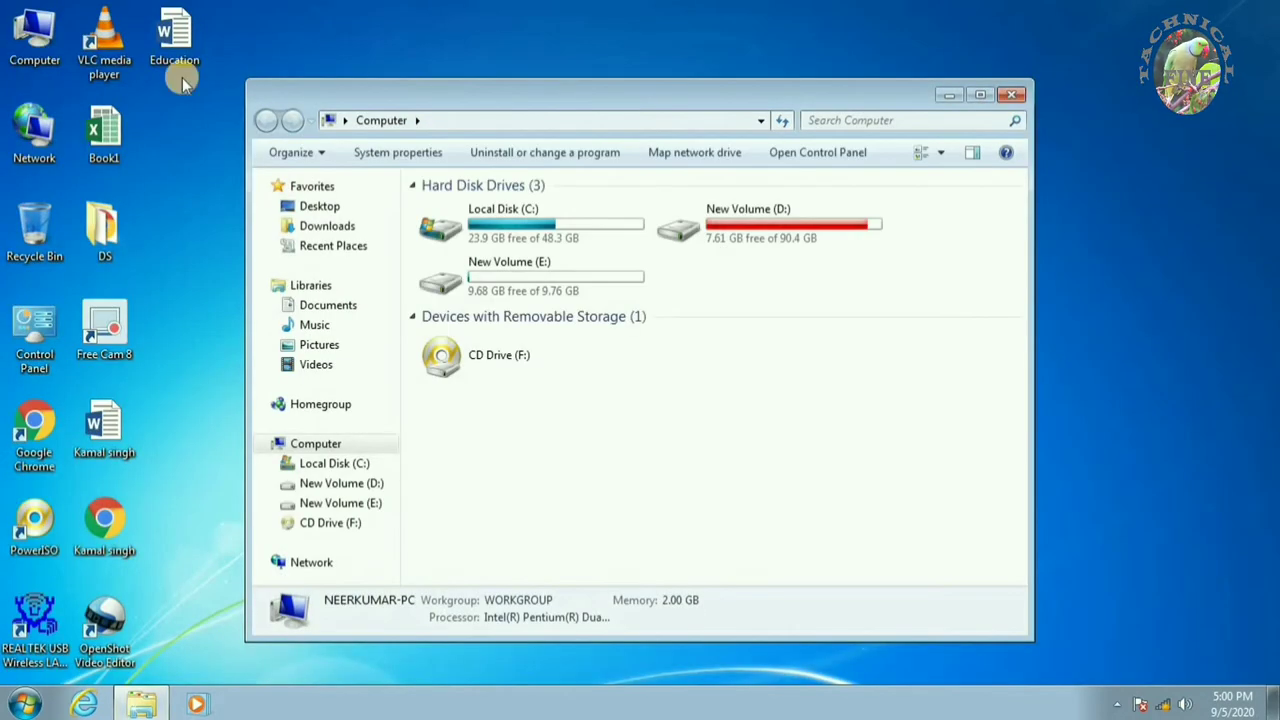
left_click(979, 97)
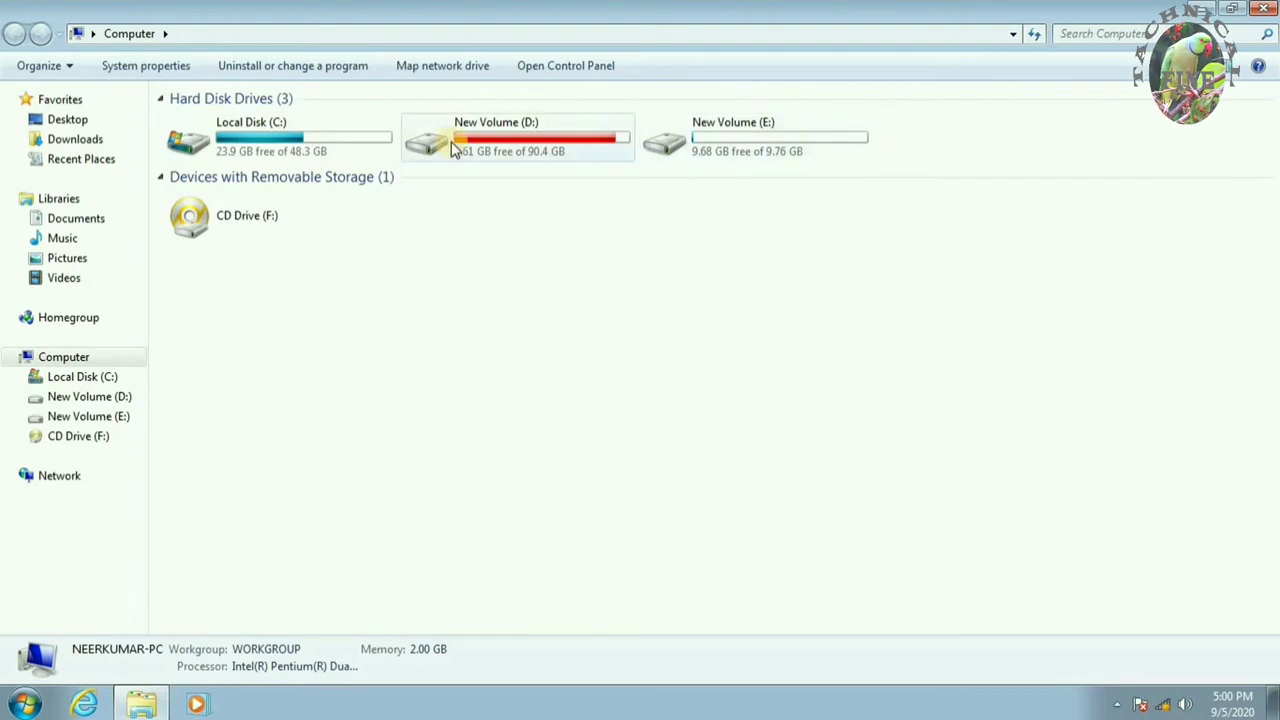
left_click(520, 135)
double_click(520, 135)
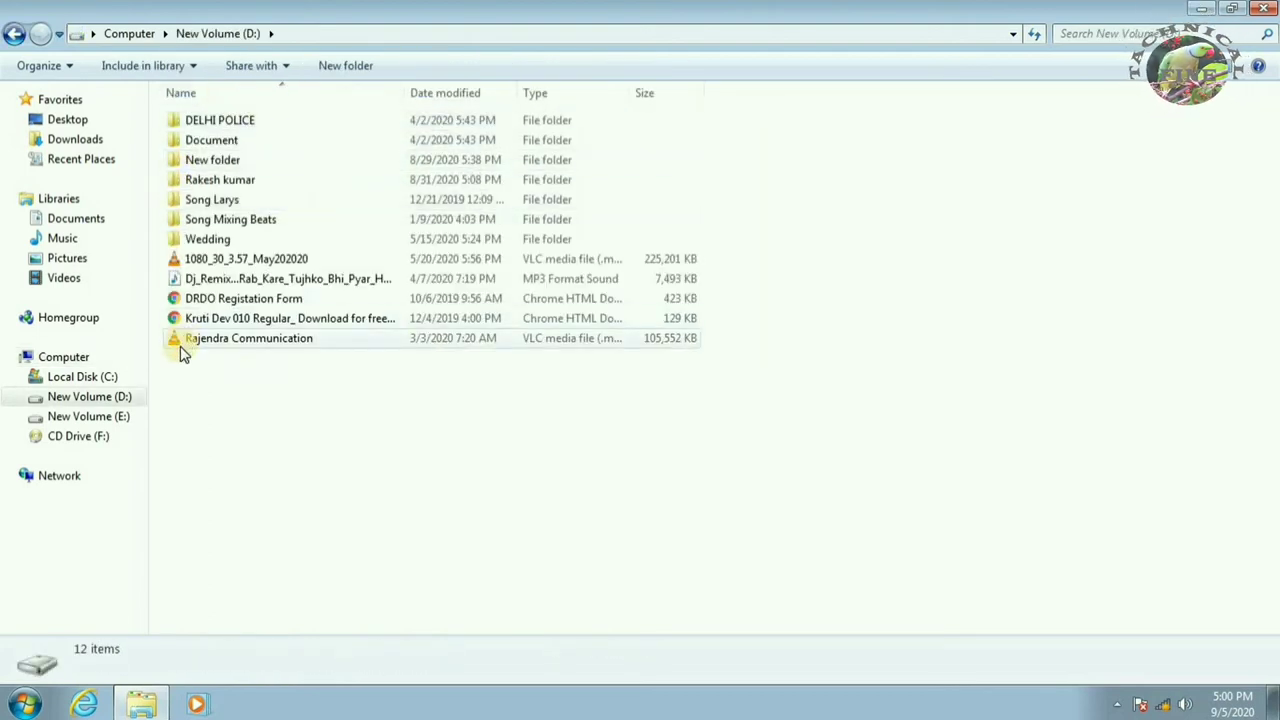
- Lower the system volume to about 36 and play the Dj_Remix MP3 file
left_click(1185, 704)
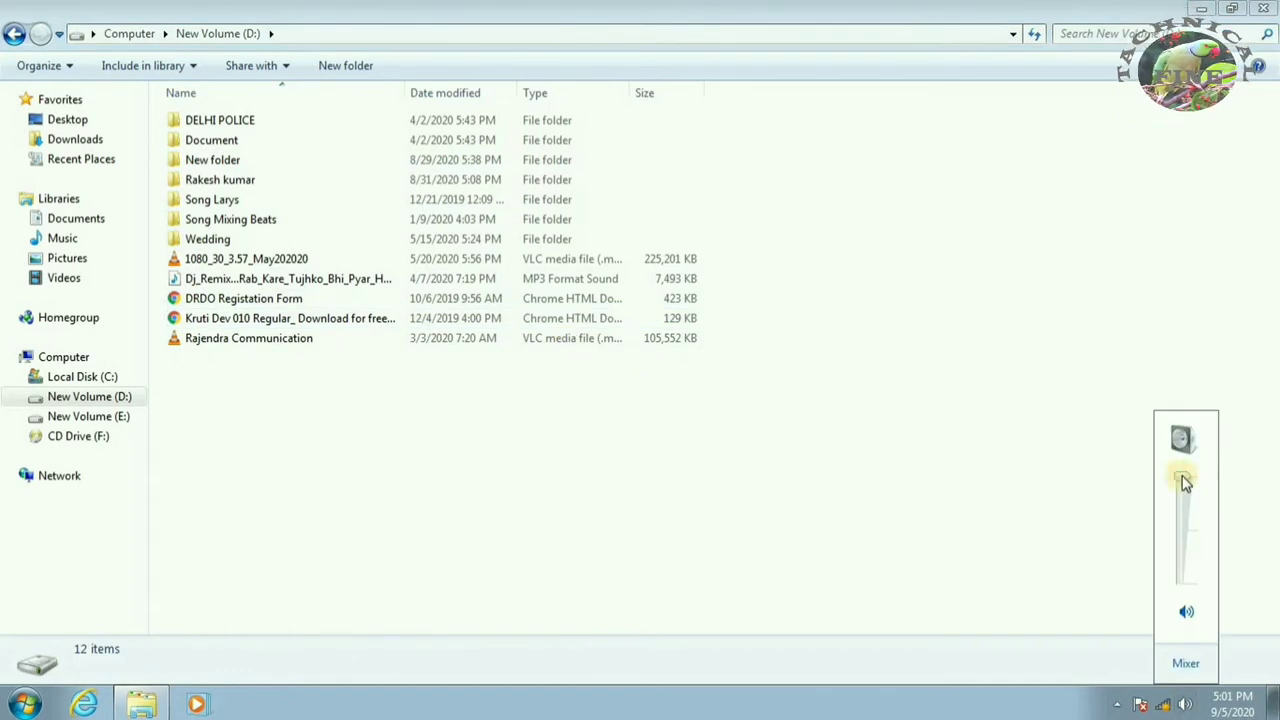
left_click_drag(1184, 482, 1197, 551)
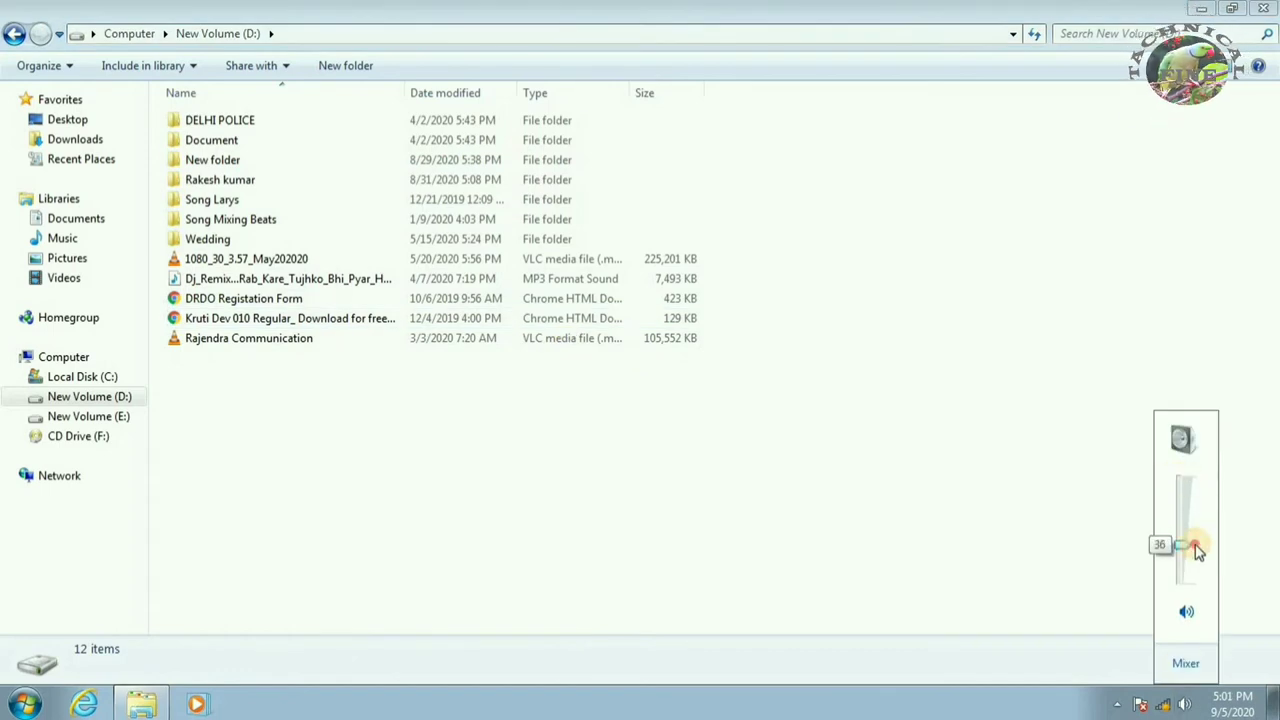
double_click(197, 280)
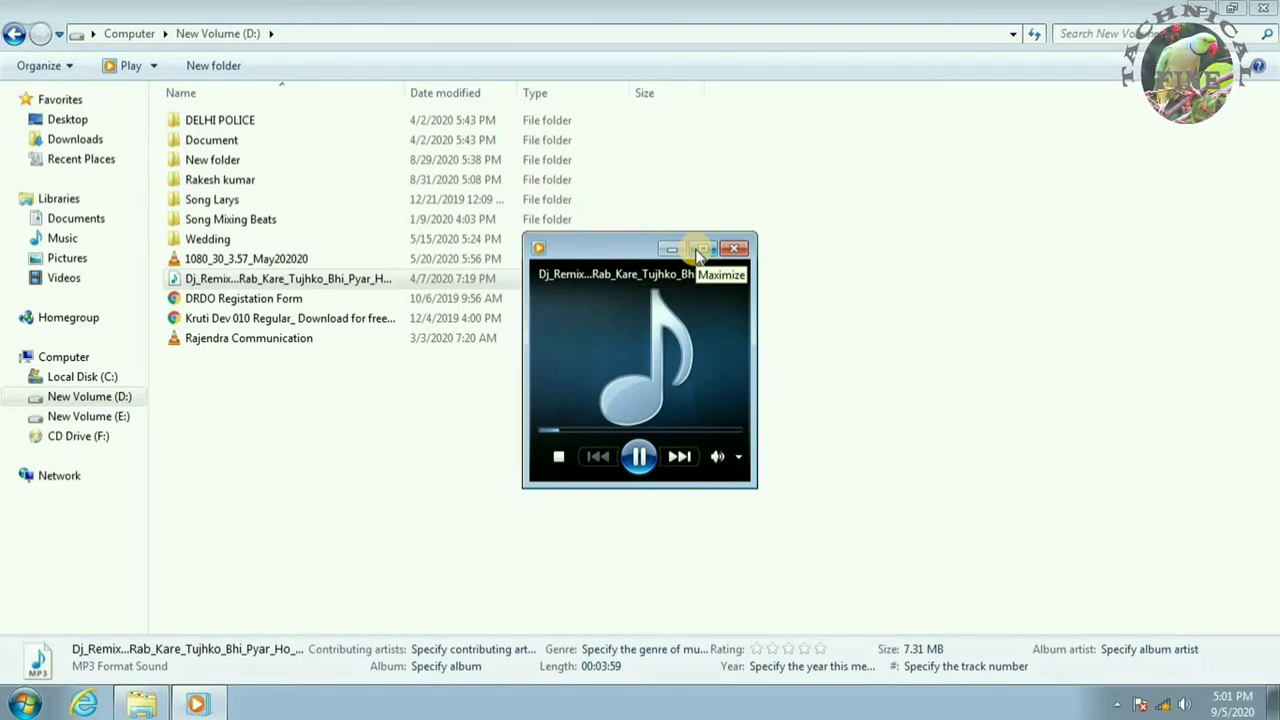
- Stop the song by closing the media player, and go back up to the Computer overview
left_click(638, 456)
left_click(733, 248)
key("BackSpace")
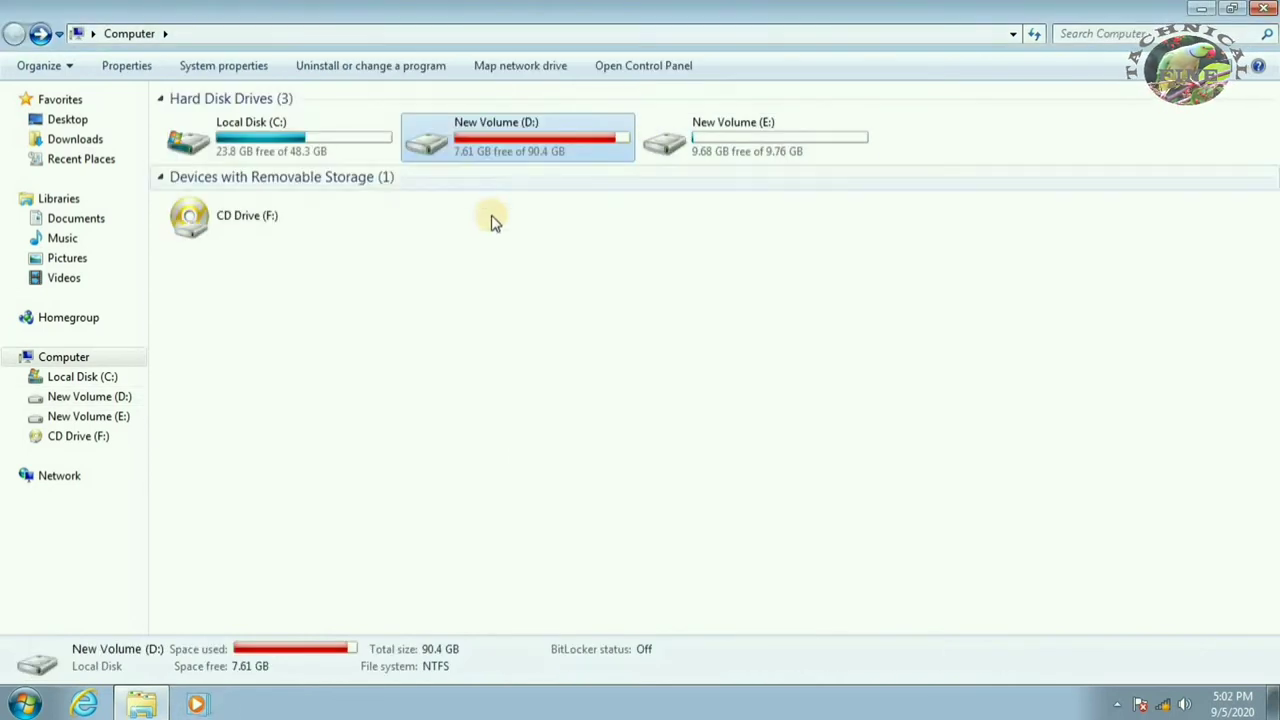
- View the contents of the Desktop, Downloads and Recent Places locations one after another
left_click(65, 122)
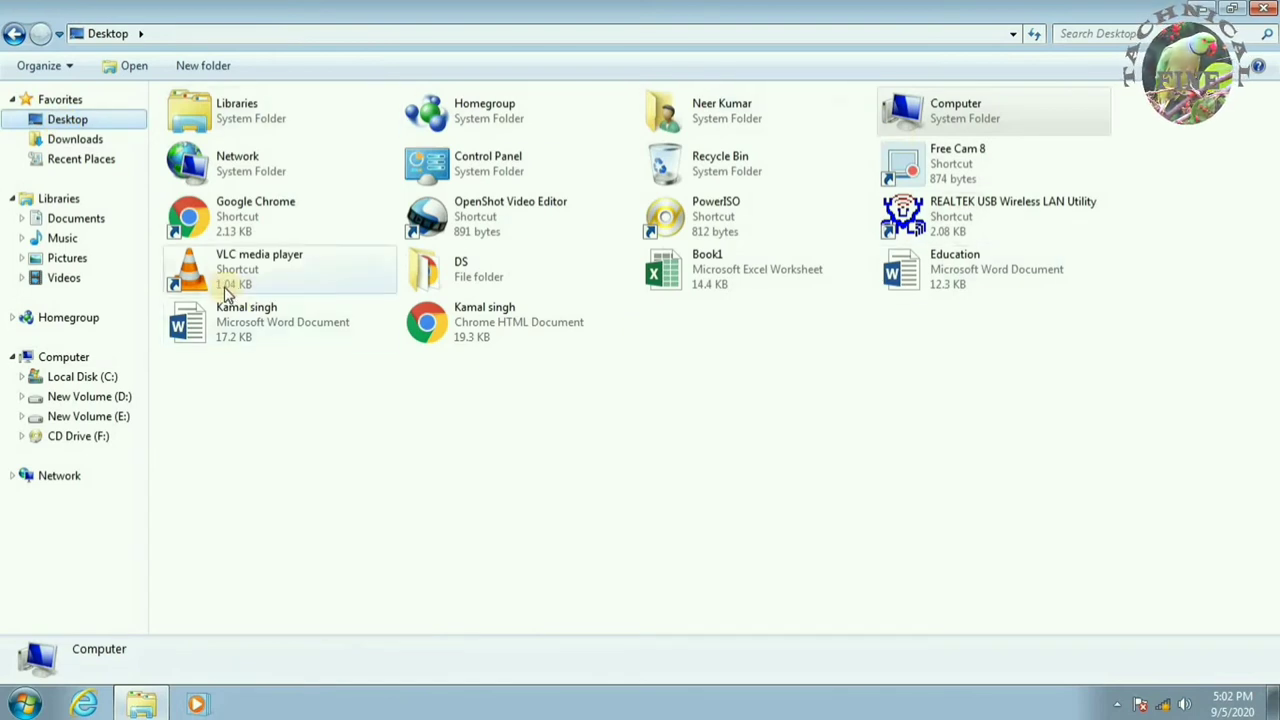
left_click(65, 142)
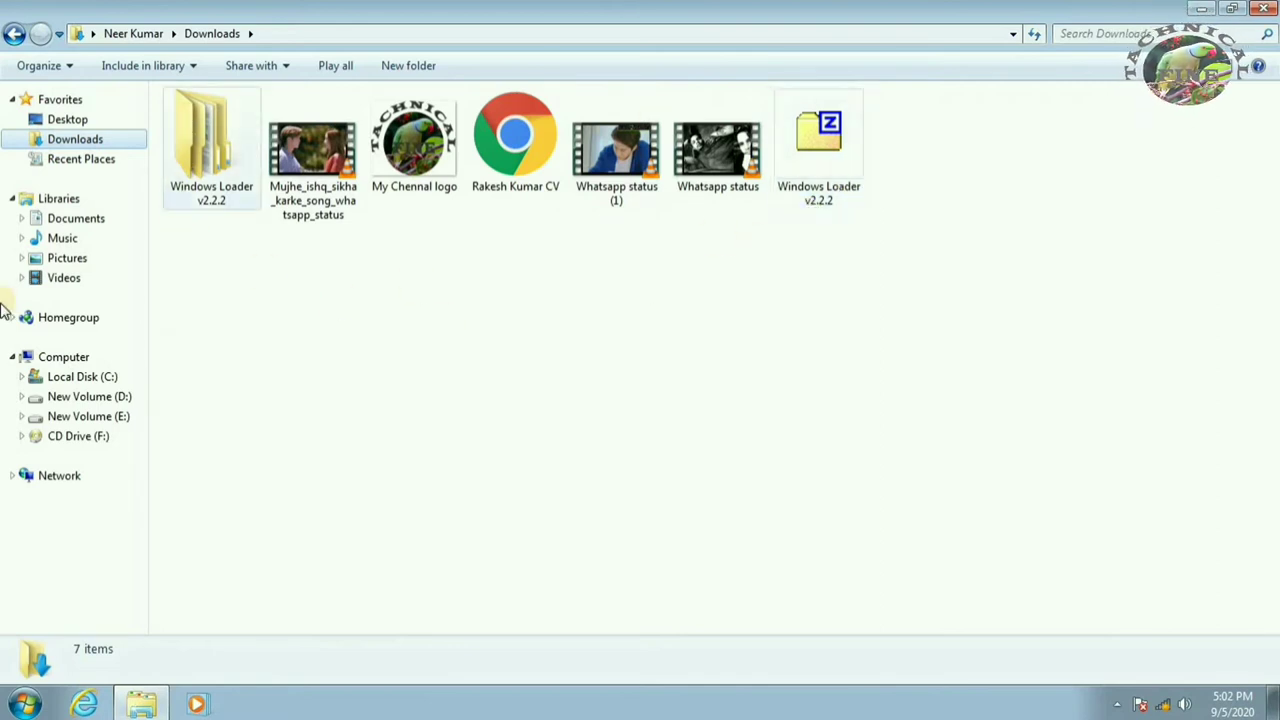
left_click(86, 161)
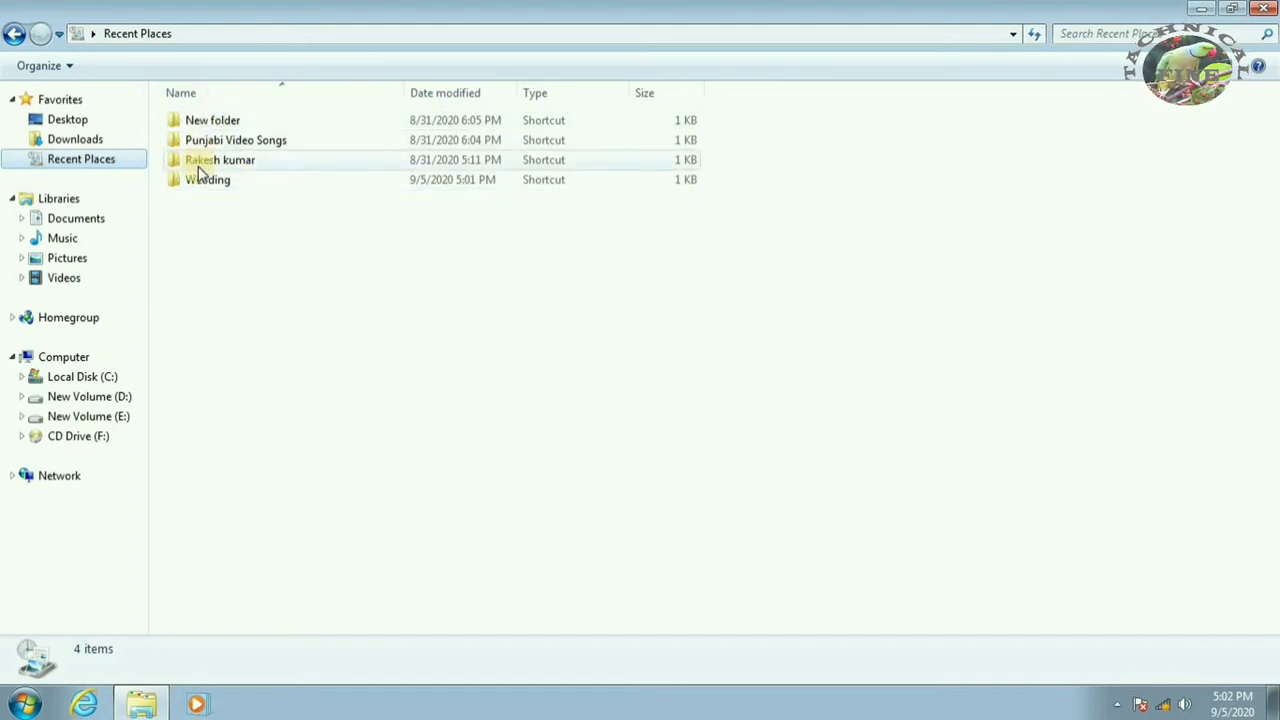
- Open the Sample Videos folder inside the Videos library
left_click(89, 203)
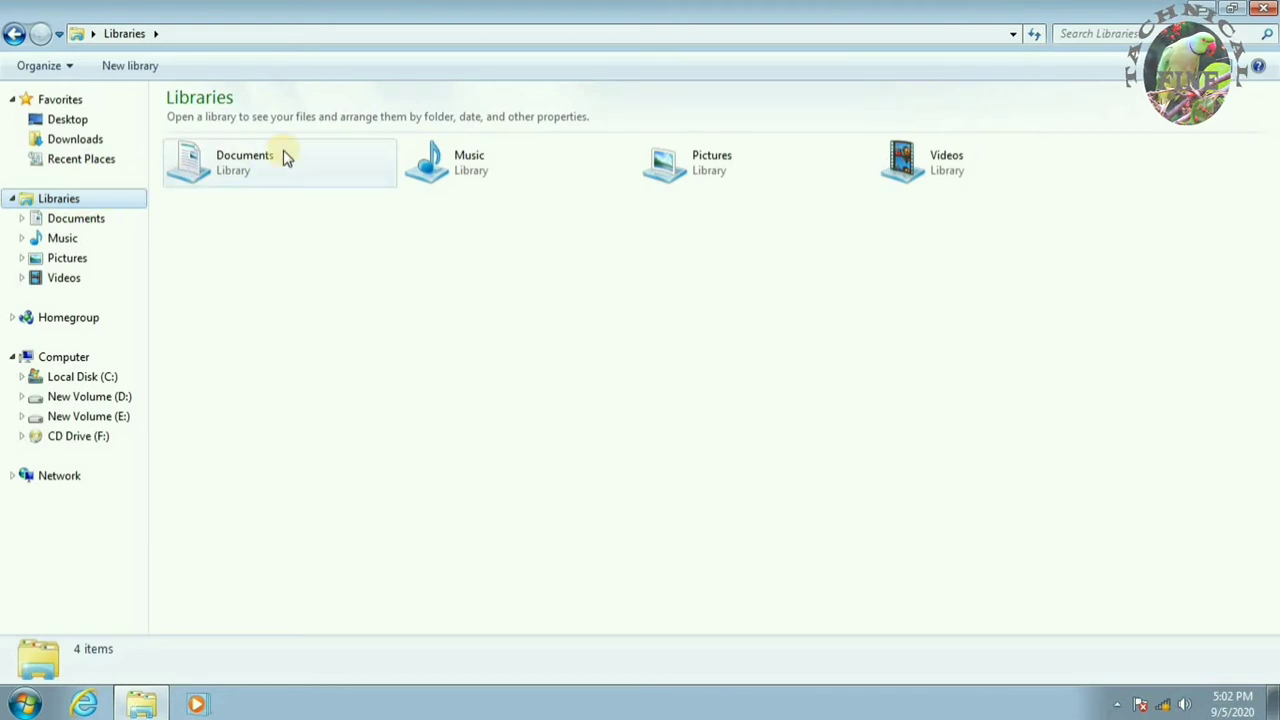
double_click(905, 164)
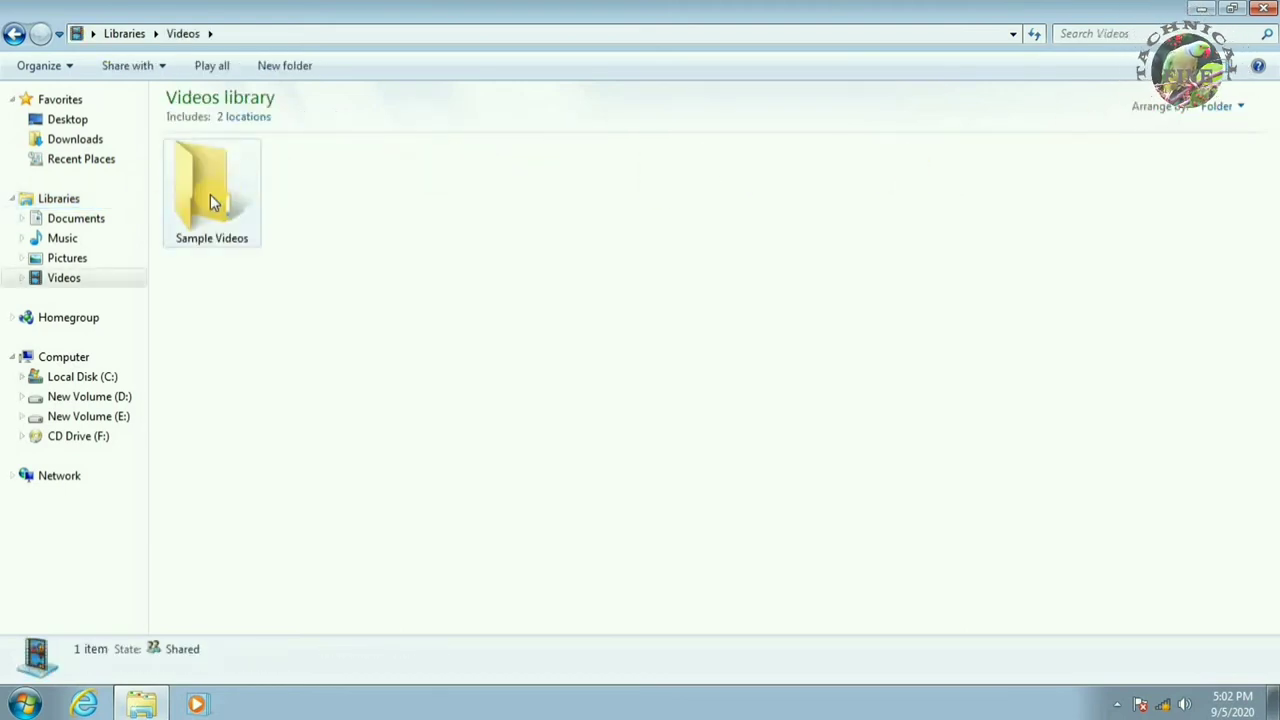
double_click(210, 203)
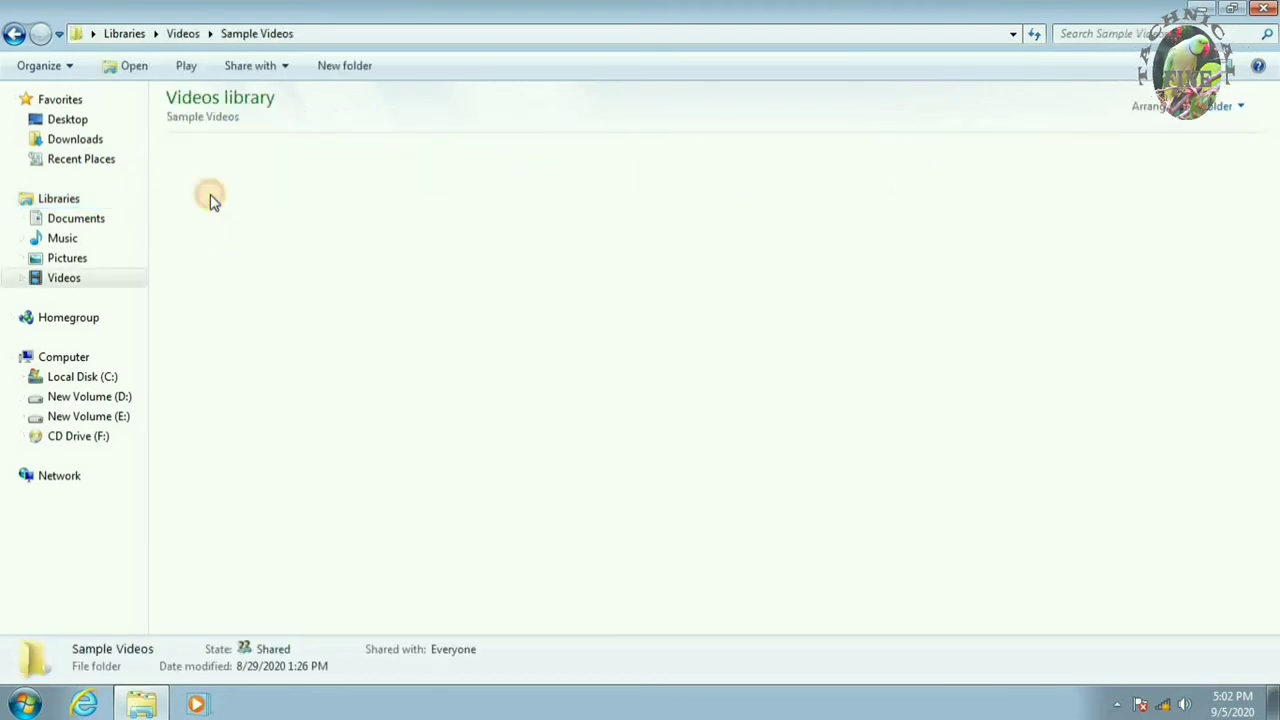
- Return to the Libraries overview and open the Sample Pictures folder inside the Pictures library
left_click(14, 36)
left_click(14, 36)
left_click(680, 157)
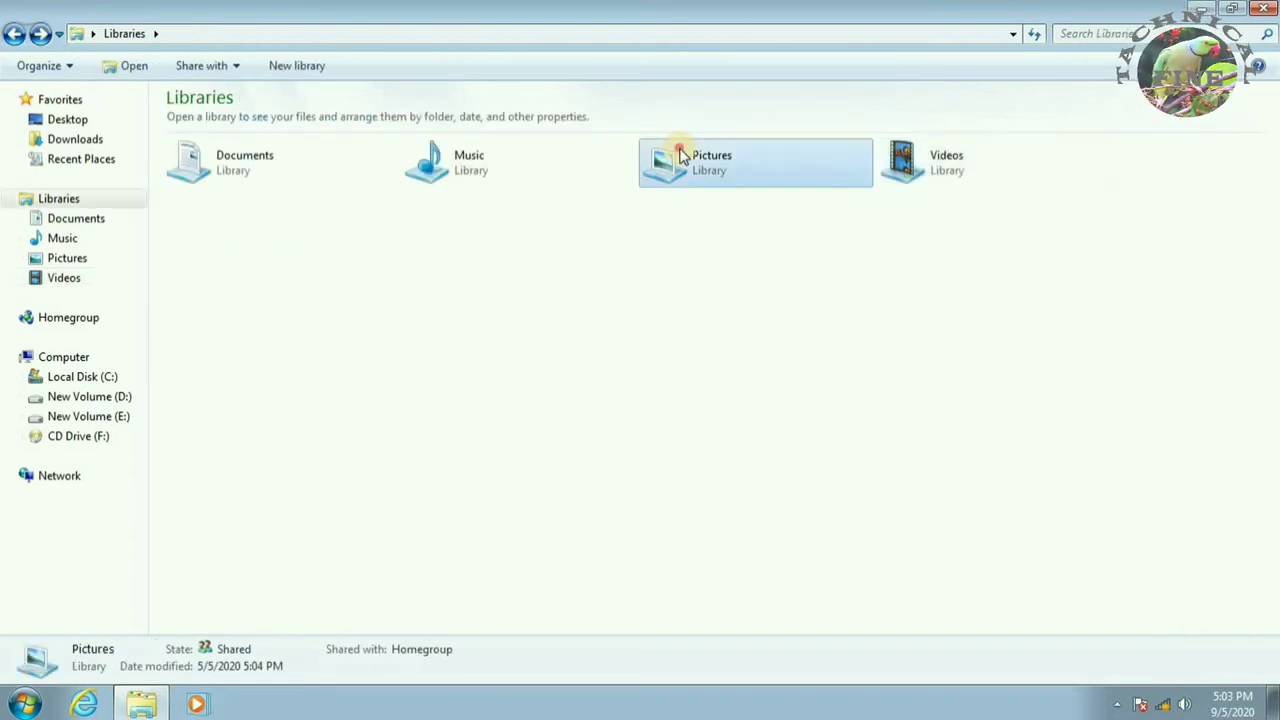
double_click(680, 157)
double_click(196, 177)
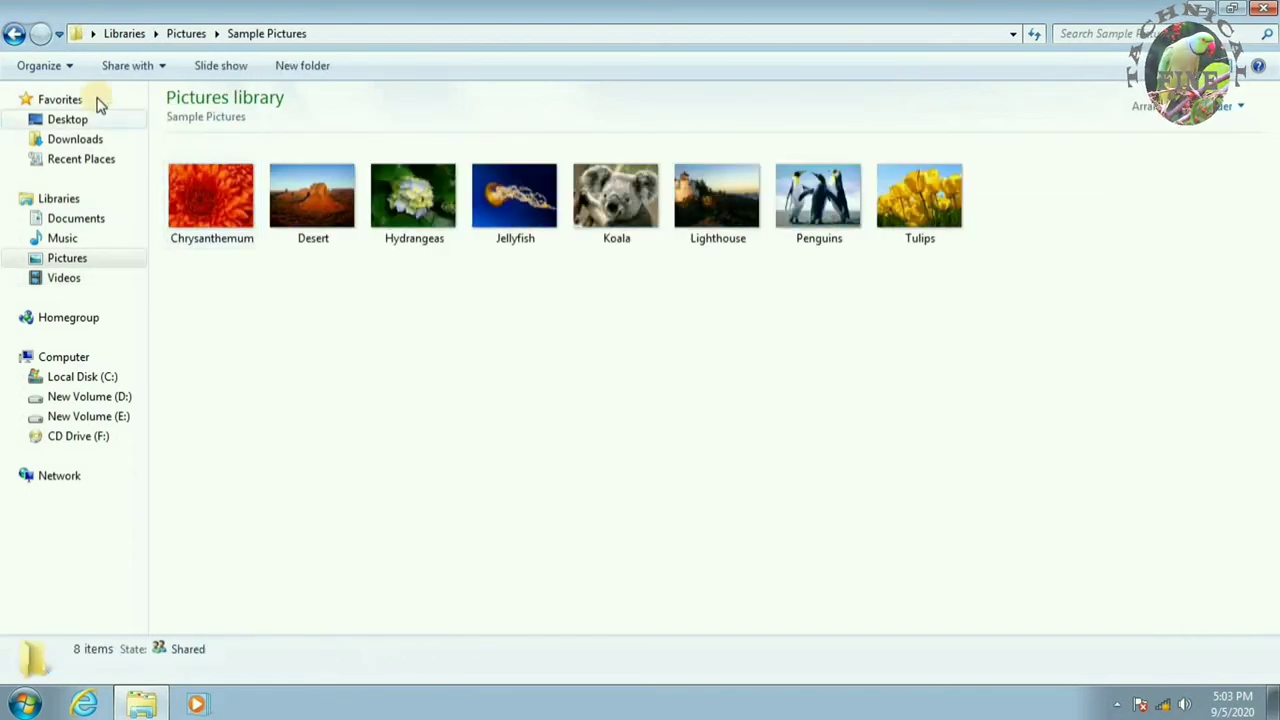
- Go back to Libraries, open the Sample Music folder inside the Music library, and leave it again
left_click(14, 36)
left_click(14, 36)
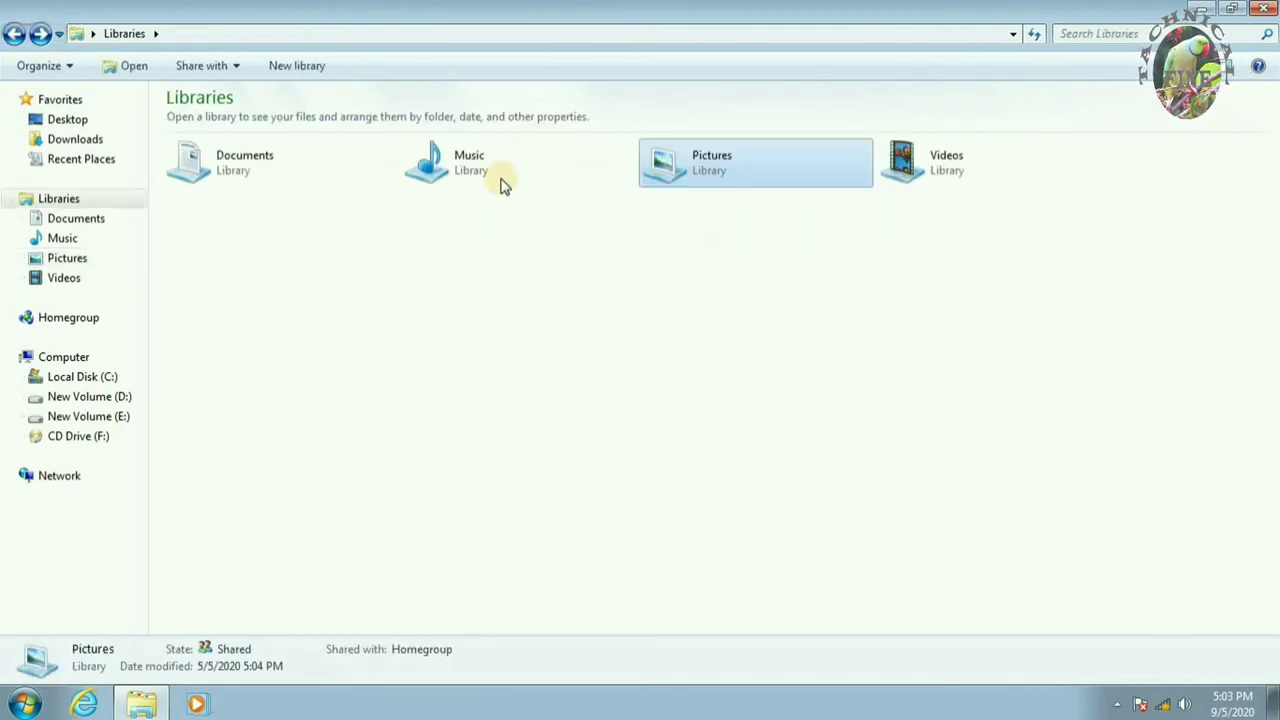
double_click(443, 175)
double_click(274, 179)
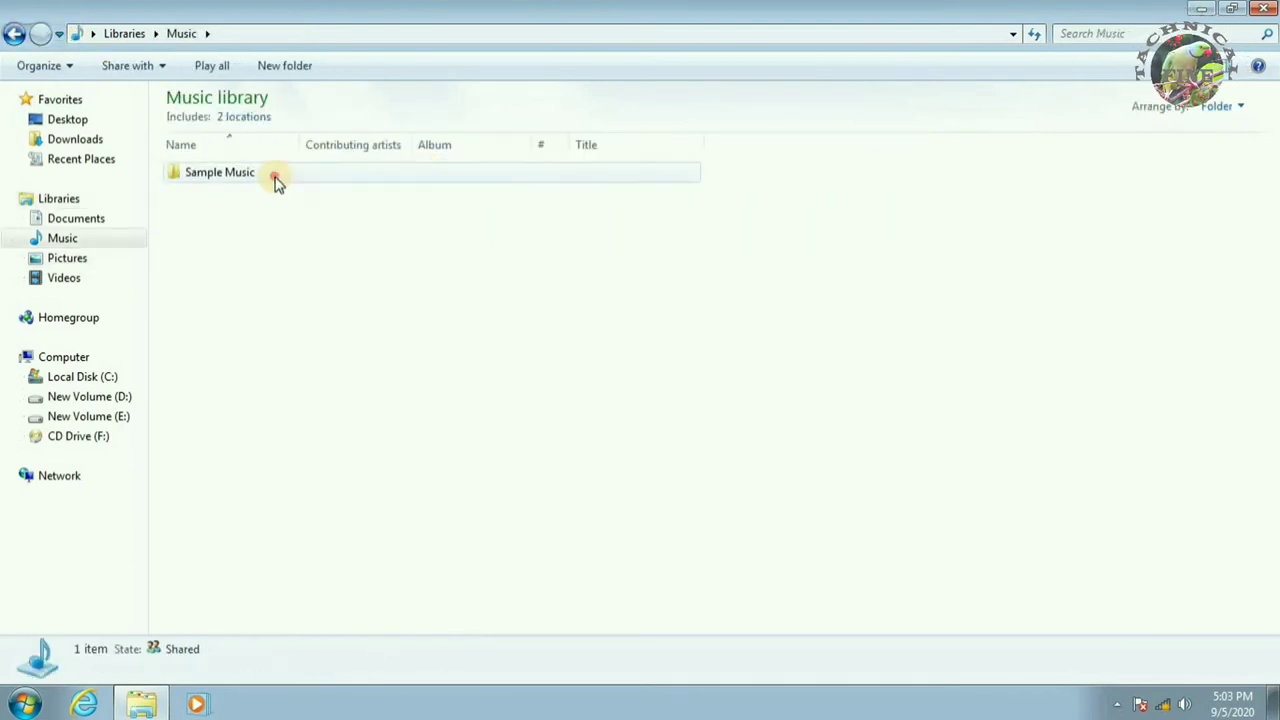
left_click(14, 36)
left_click(14, 36)
- View the Homegroup and Network locations, and check the list of available wireless networks
left_click(68, 317)
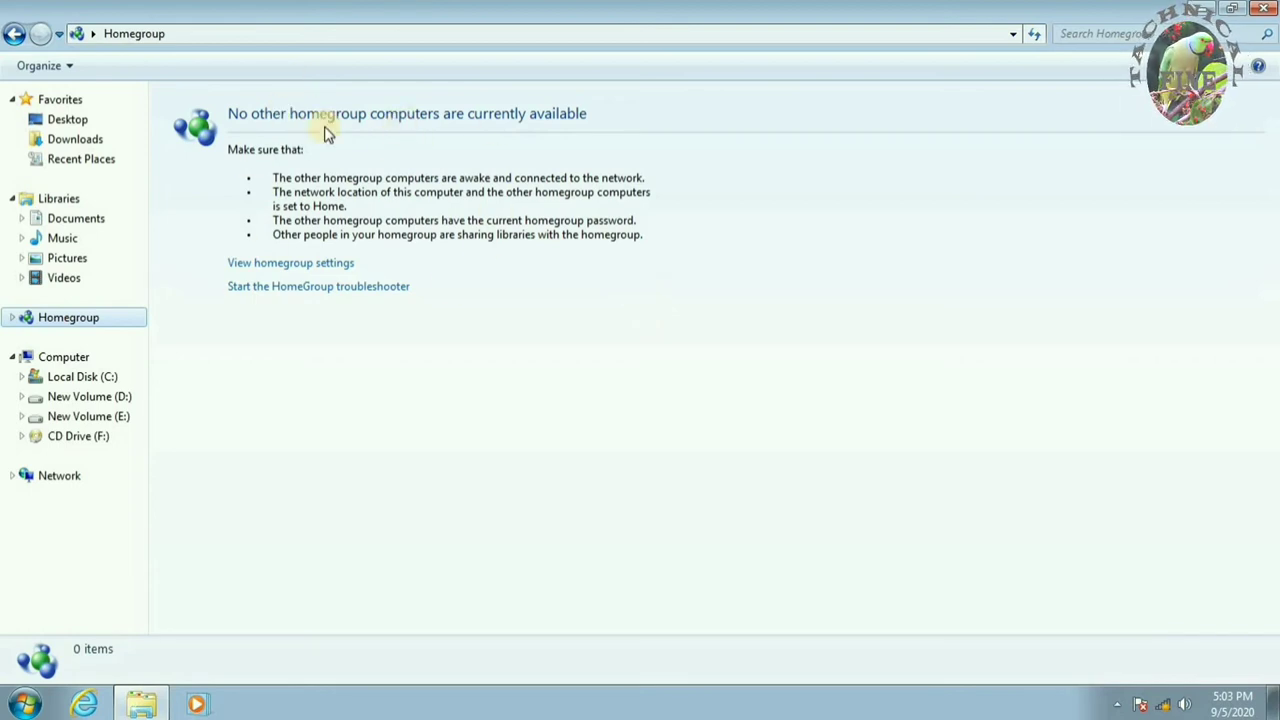
left_click(74, 480)
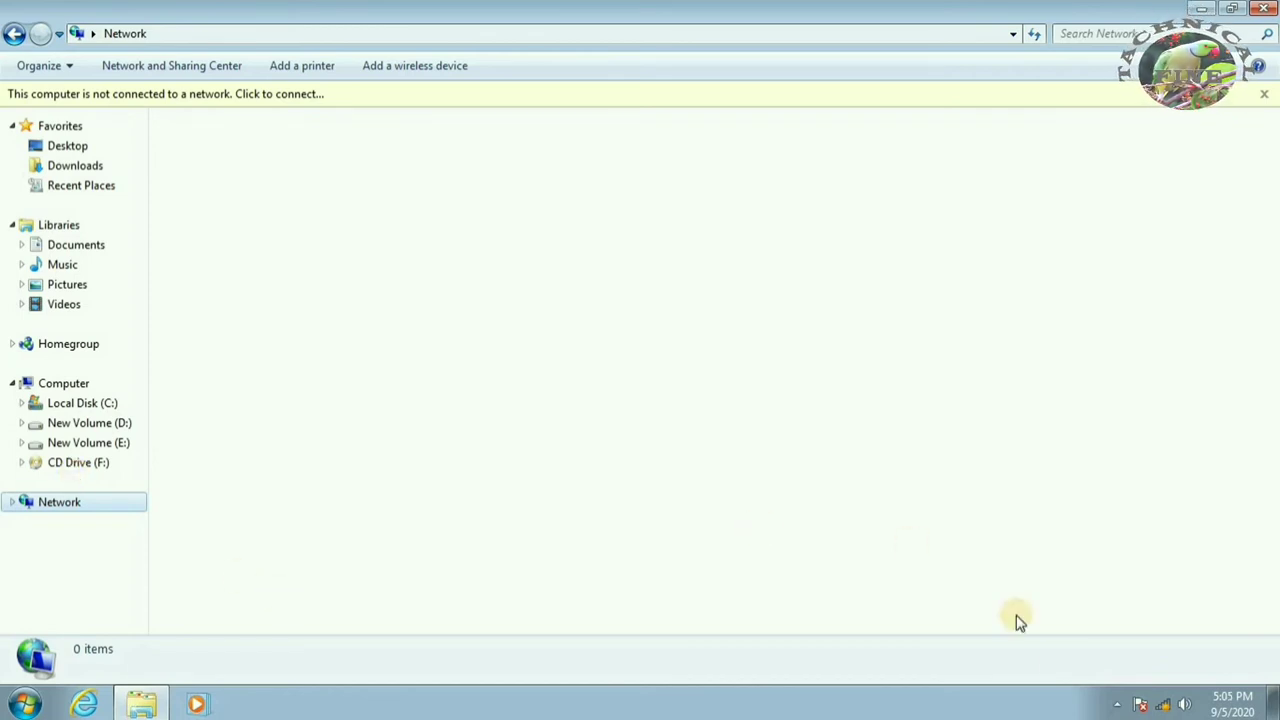
left_click(1158, 699)
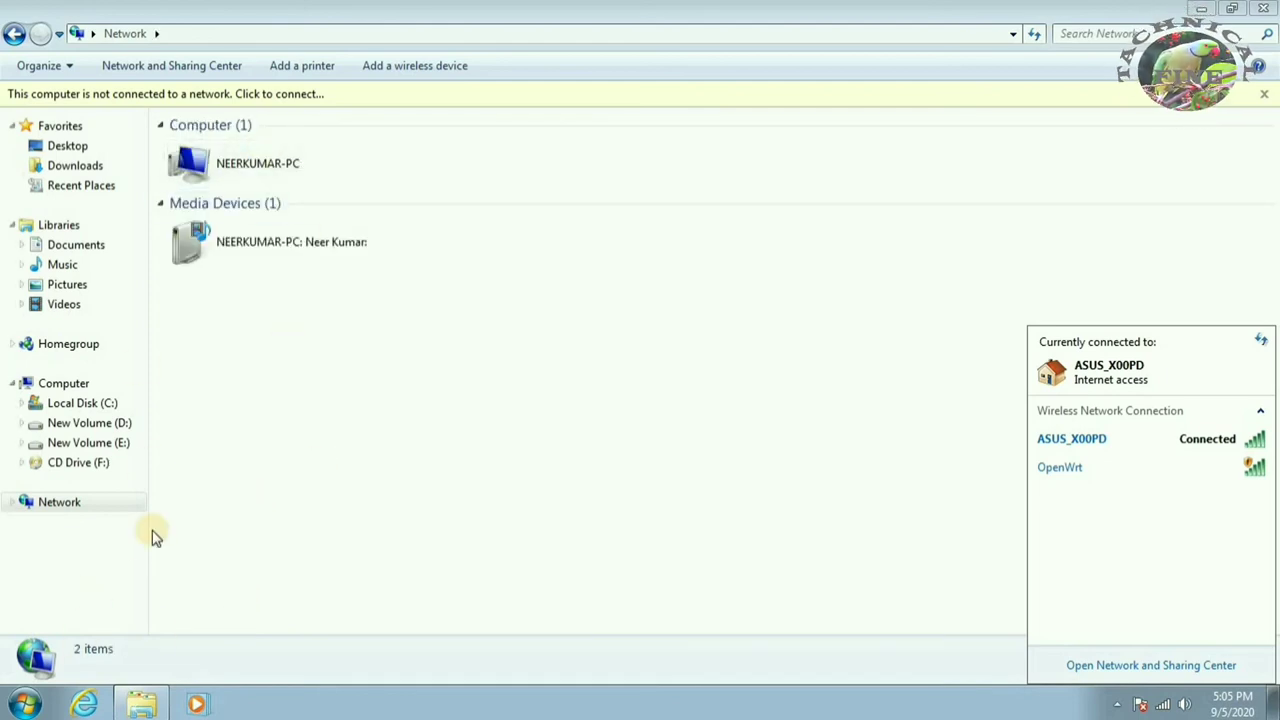
left_click(110, 555)
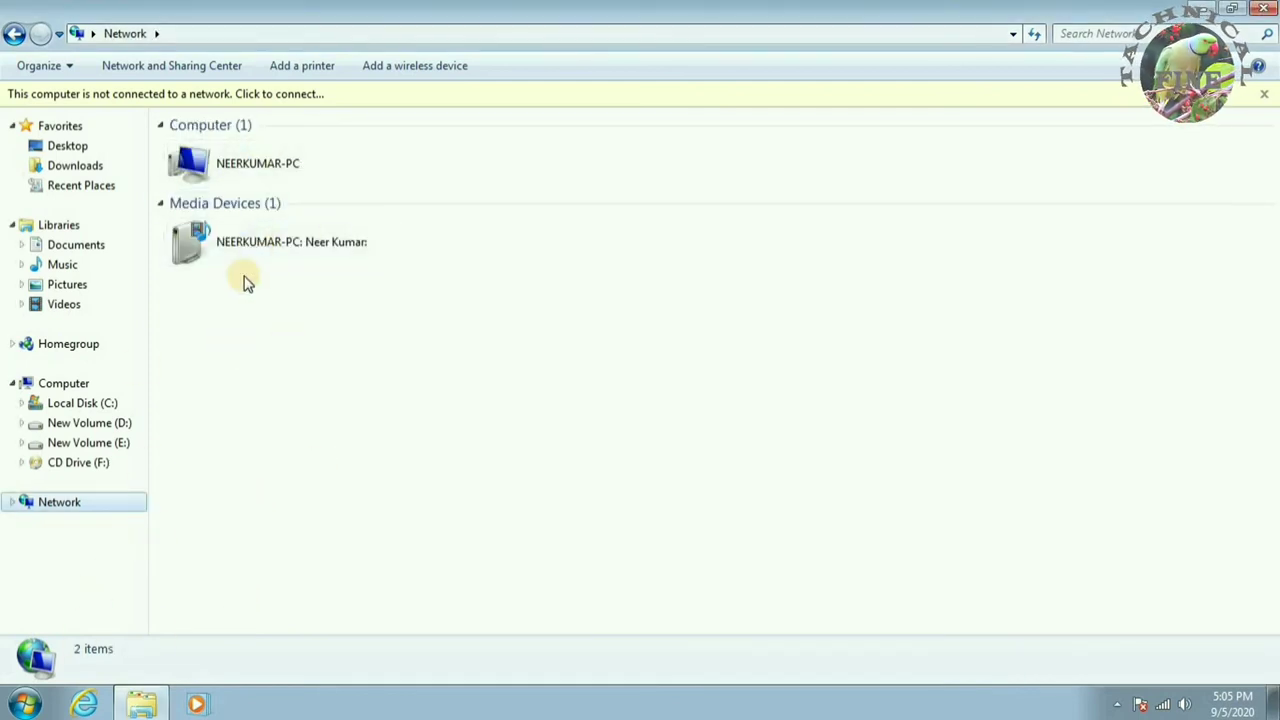
- Go back through the visited locations to the Computer overview and close the window
left_click(15, 35)
left_click(15, 35)
left_click(15, 35)
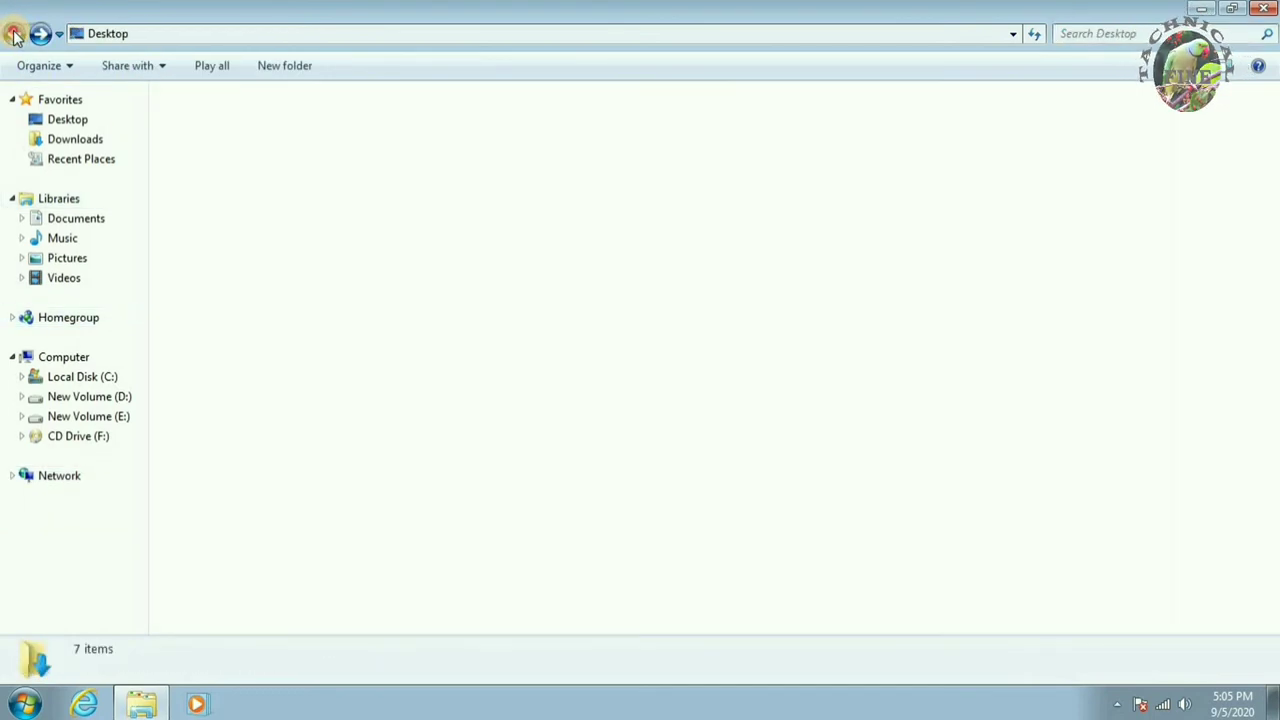
left_click(15, 35)
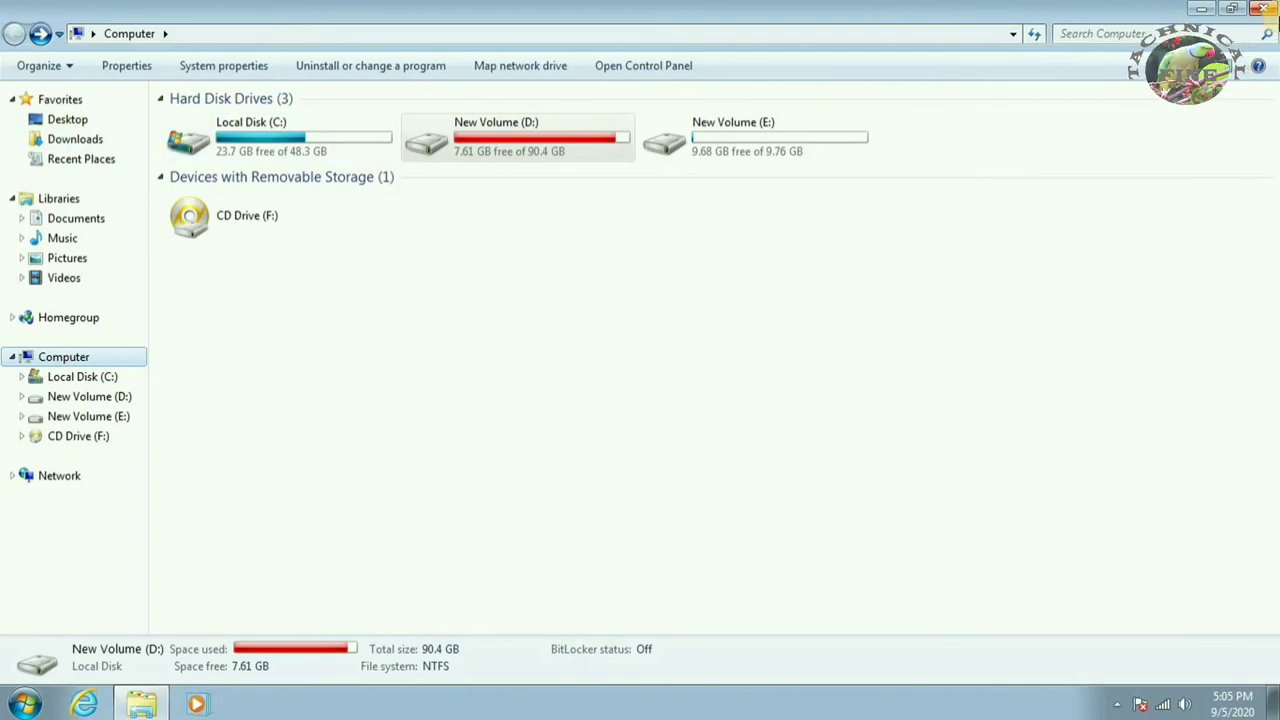
left_click(1262, 9)
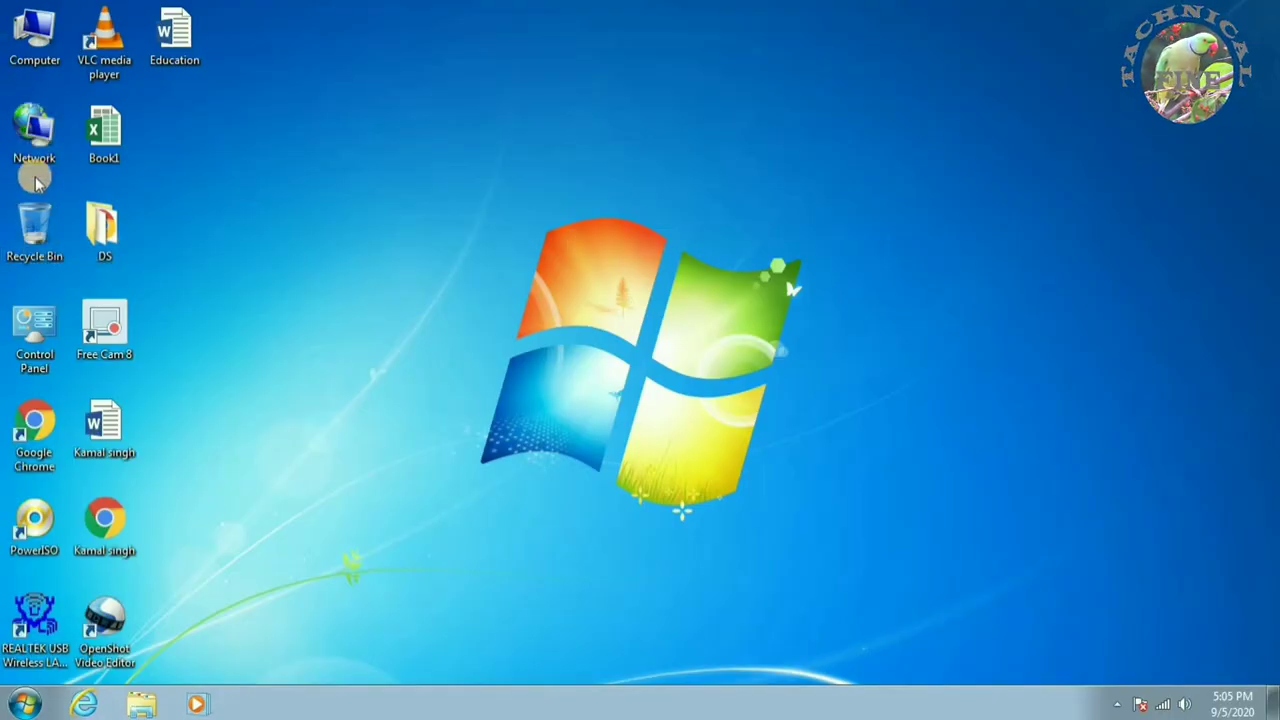
- Open Control Panel from the desktop to view its settings categories, and close it
double_click(30, 352)
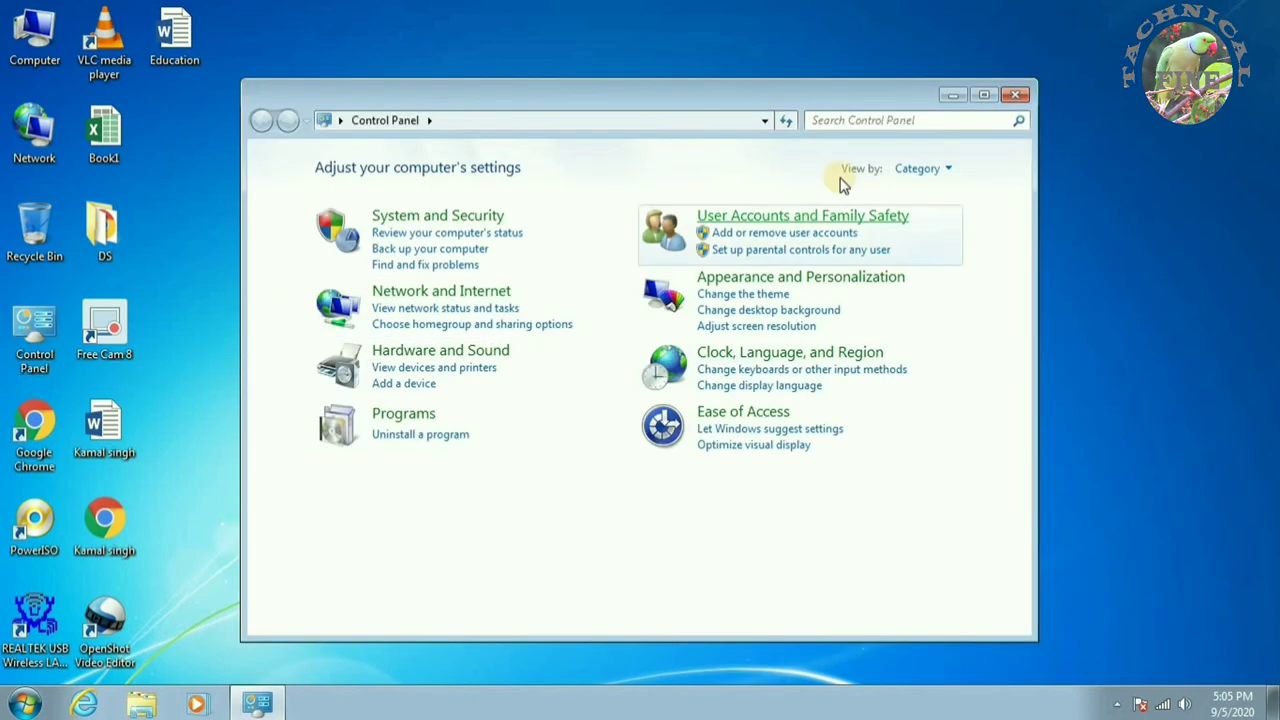
left_click(1014, 95)
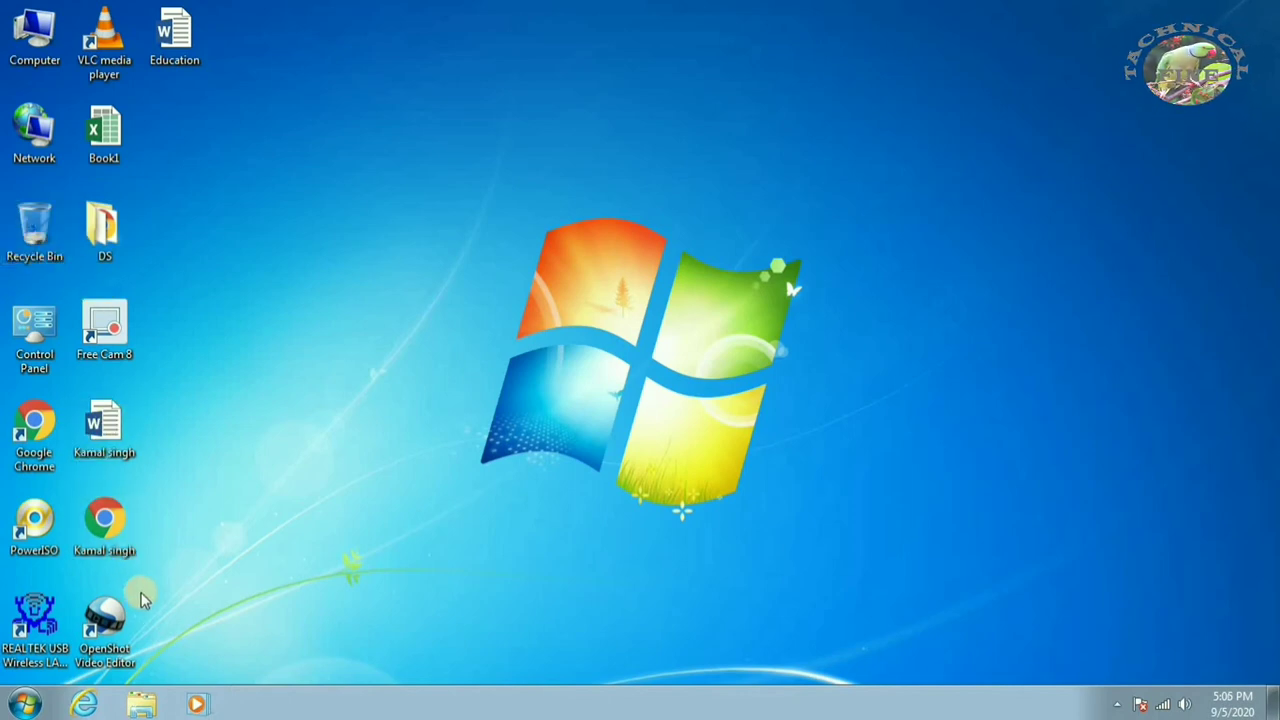
- Delete the Chrome HTML document from the desktop, moving it to the Recycle Bin
right_click(107, 520)
left_click(166, 452)
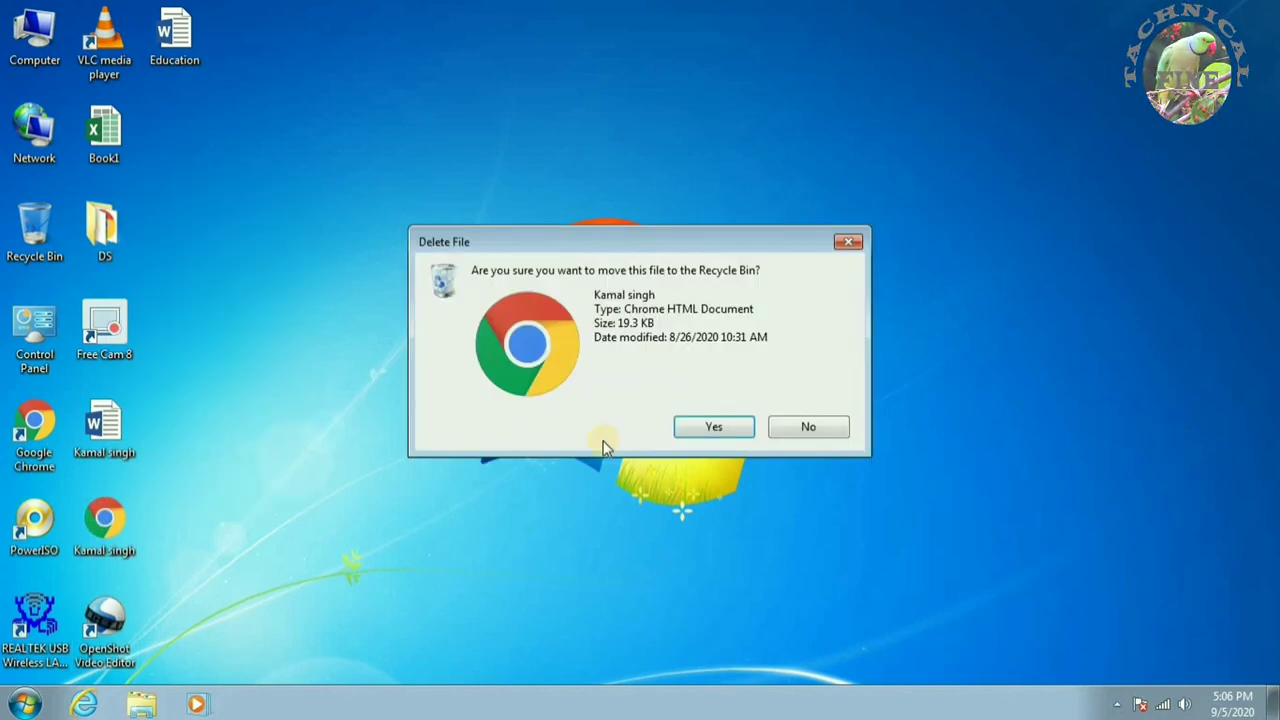
left_click(714, 428)
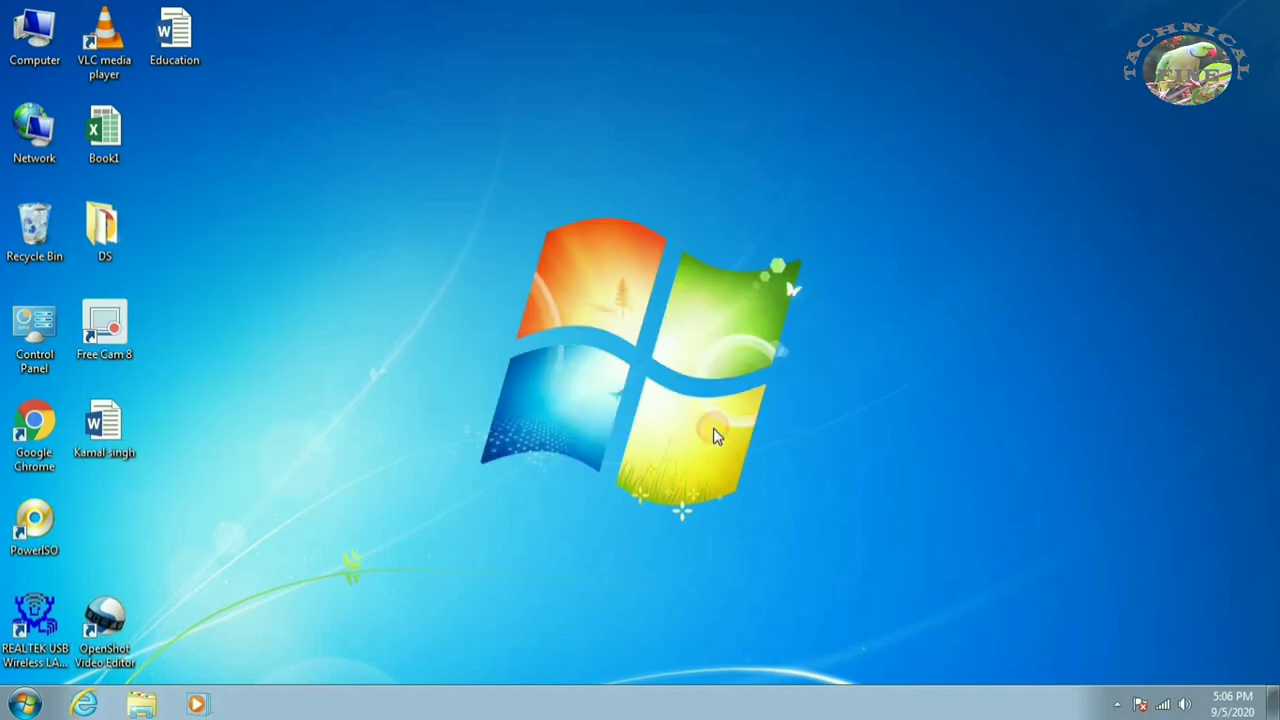
- Restore the deleted Chrome HTML document from the Recycle Bin and close the Recycle Bin window
double_click(33, 232)
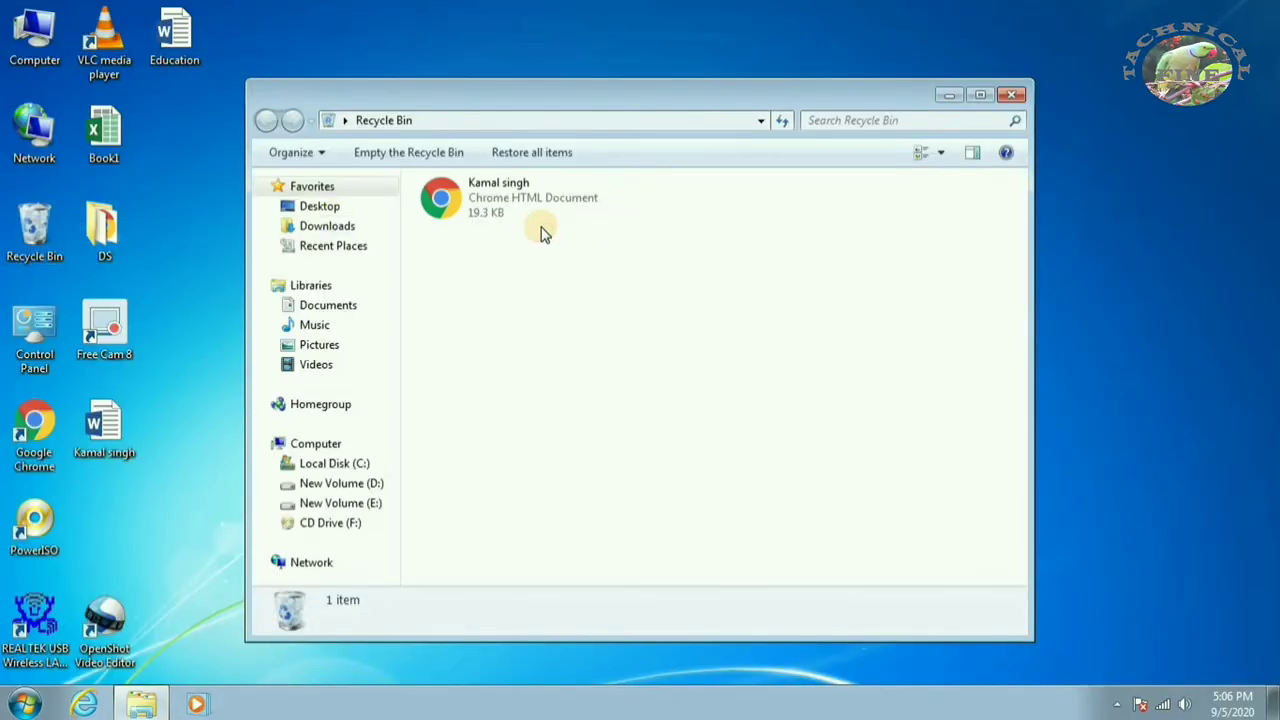
left_click_drag(540, 235, 475, 178)
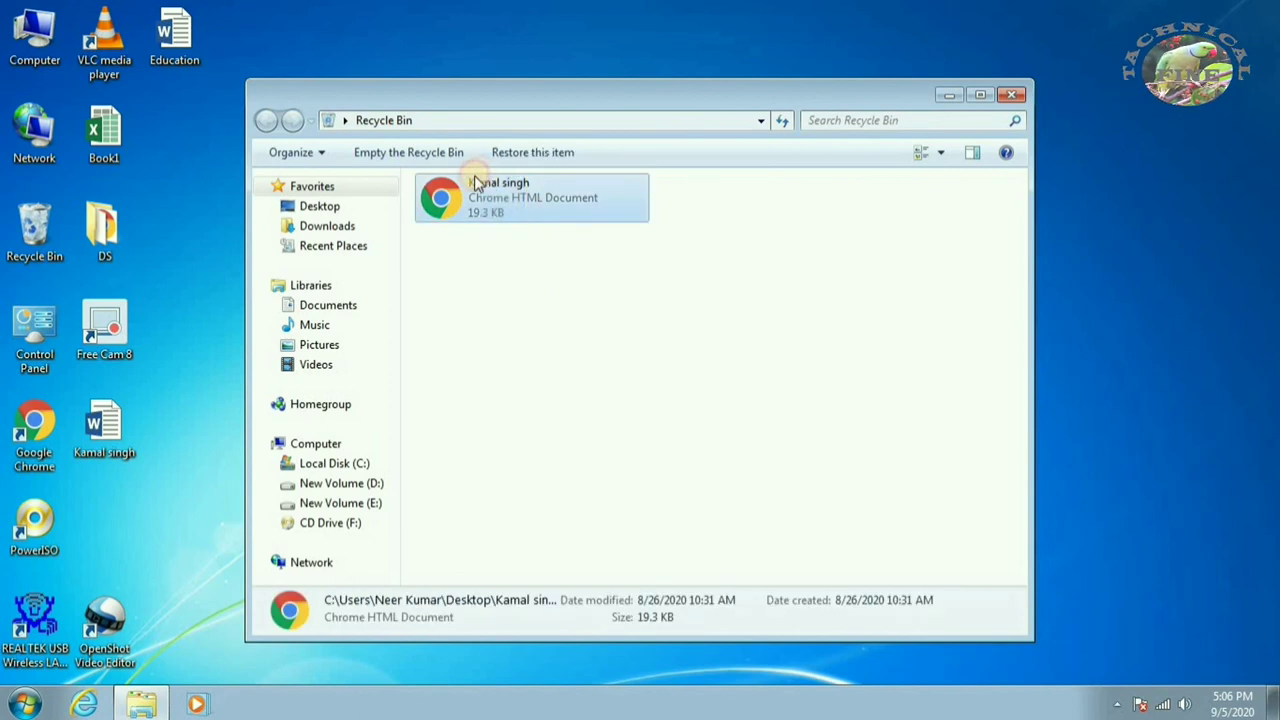
right_click(509, 214)
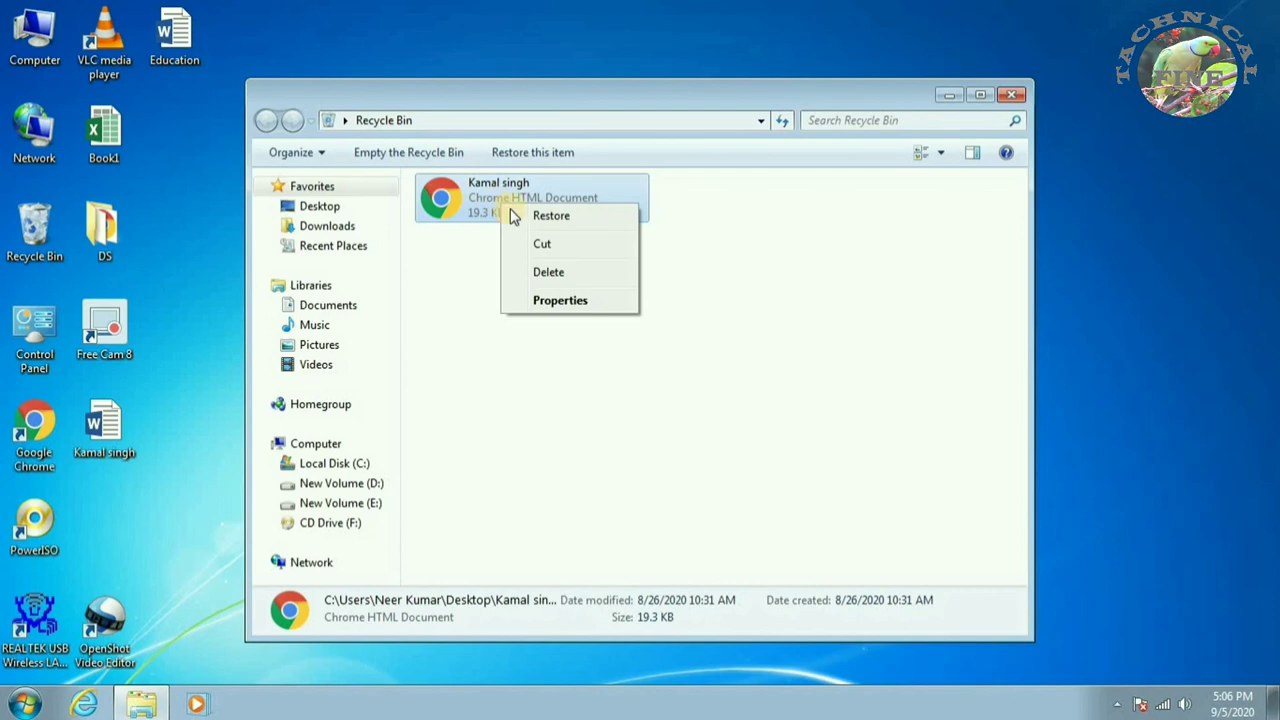
left_click(575, 222)
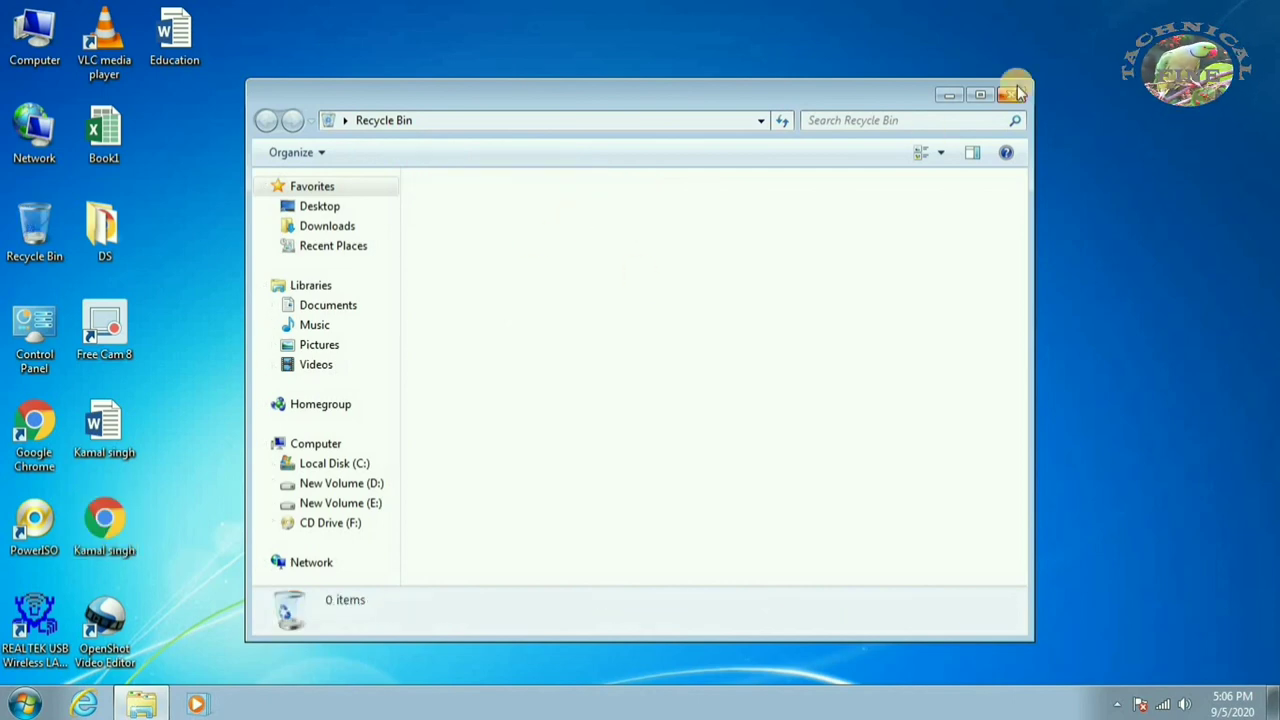
left_click(1018, 93)
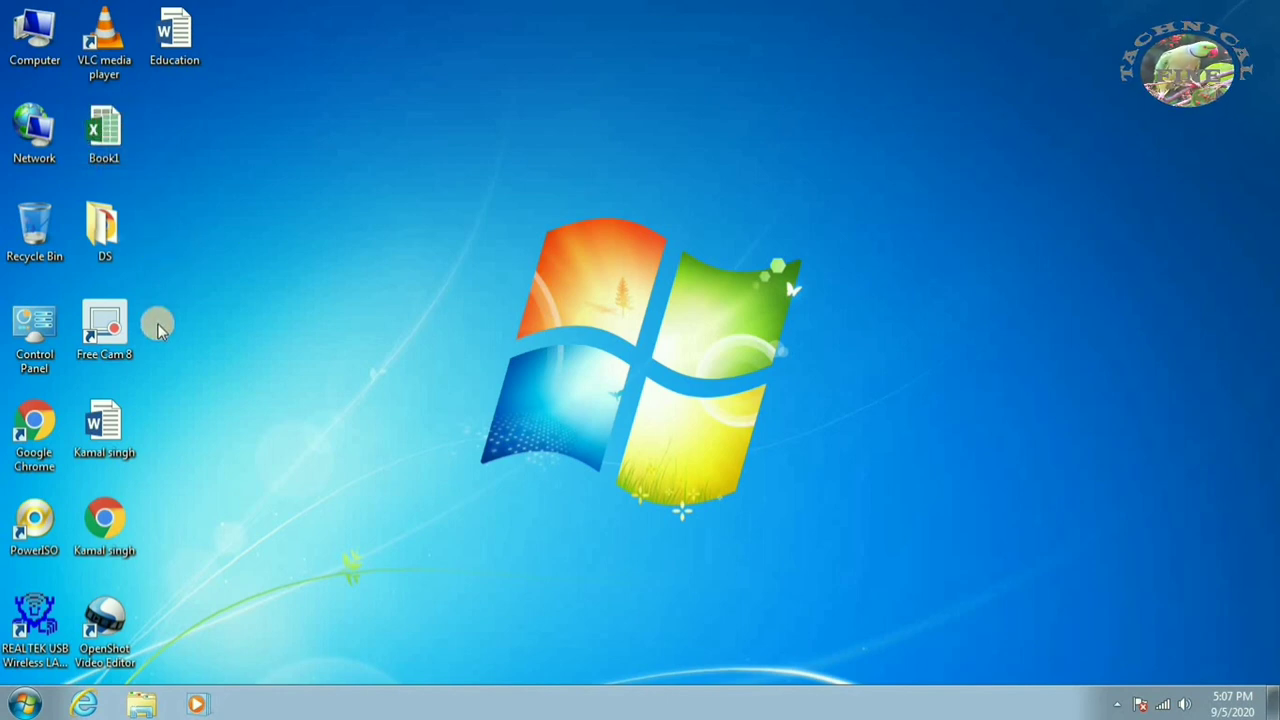
- Refresh the desktop twice
right_click(294, 142)
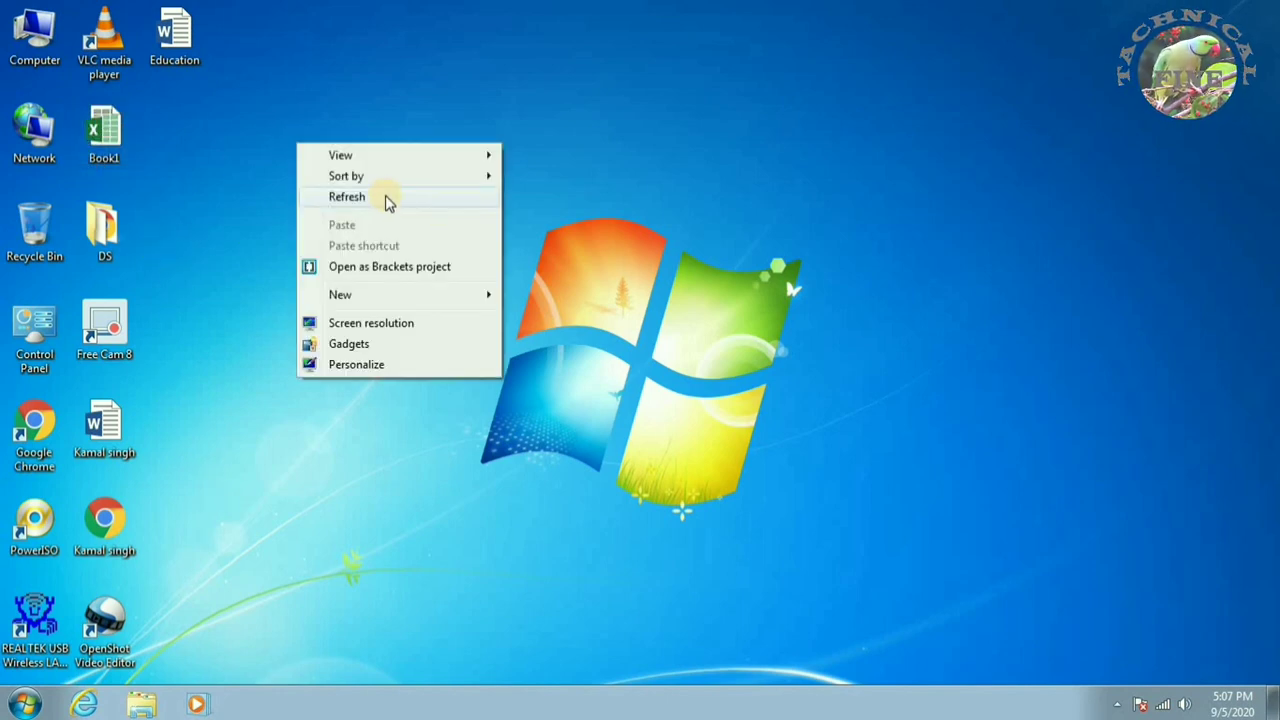
left_click(386, 196)
right_click(380, 196)
left_click(429, 248)
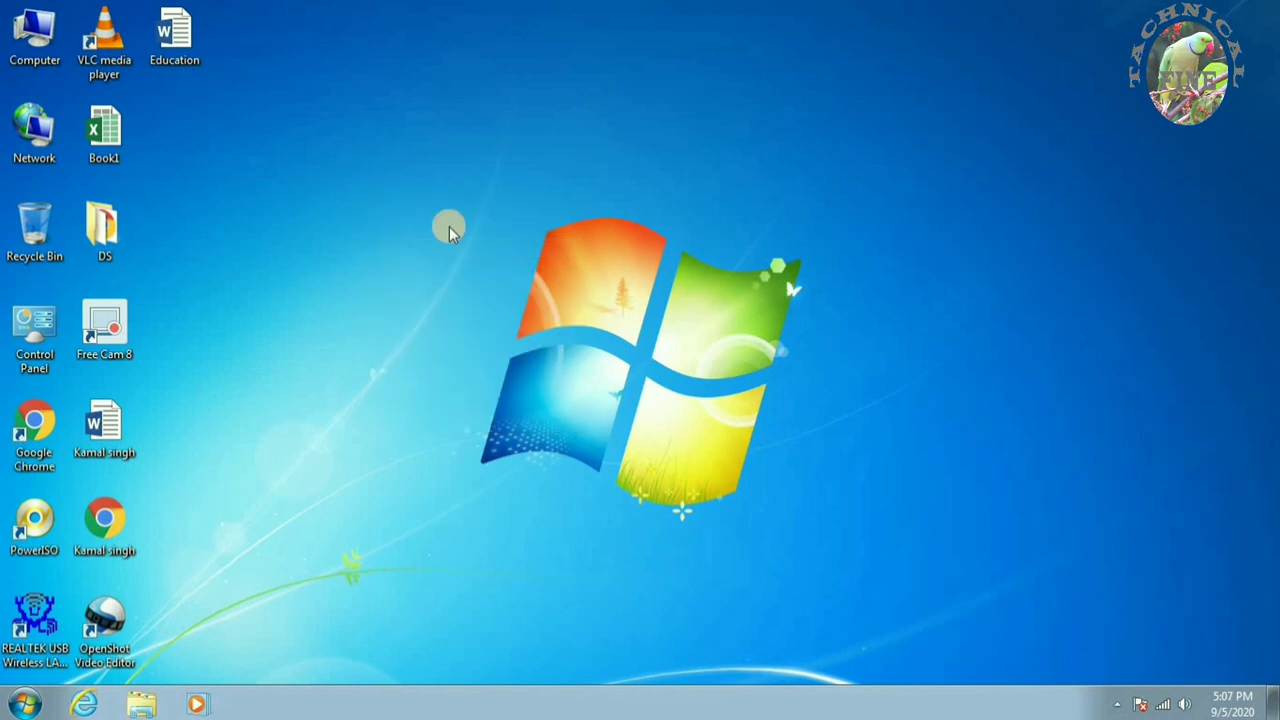